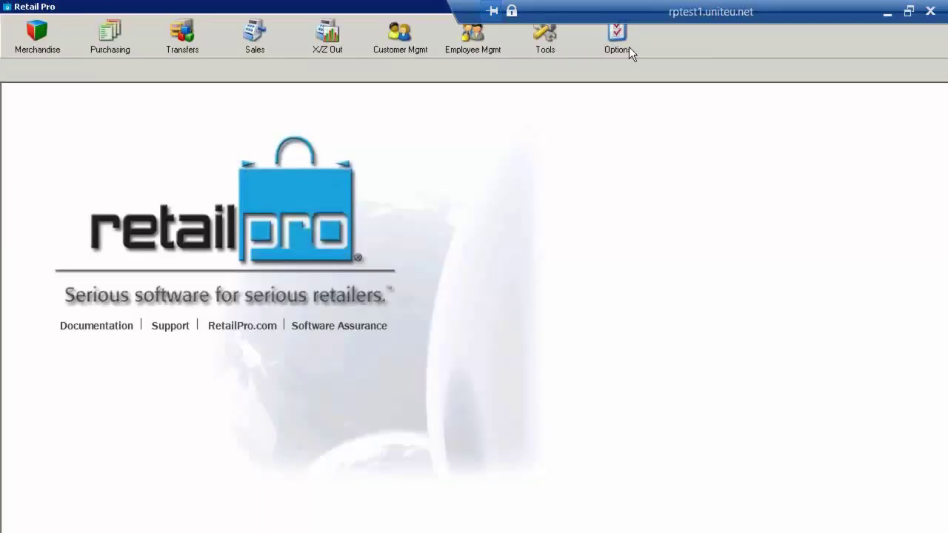
Step: Open the Retail Pro inventory list filtered to Description 1 containing 'nike'
left_click(44, 45)
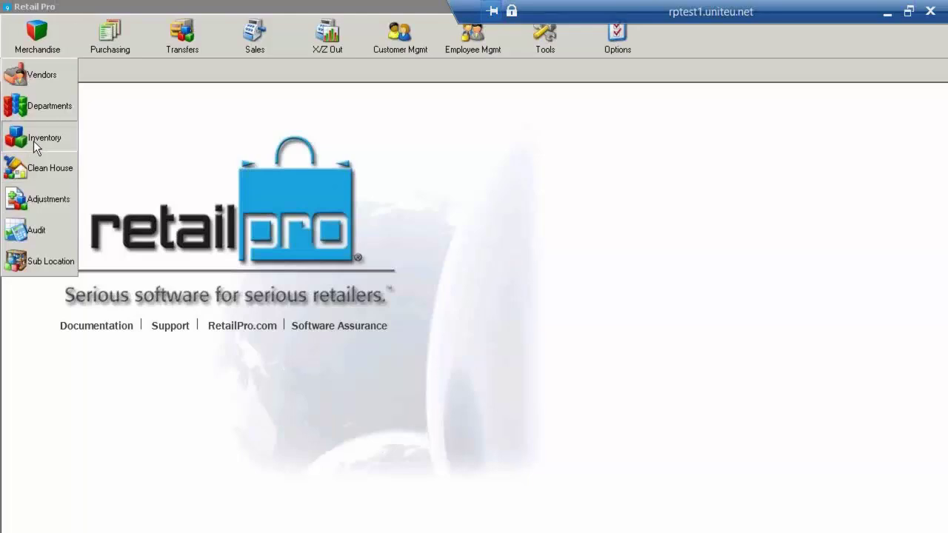
left_click(33, 139)
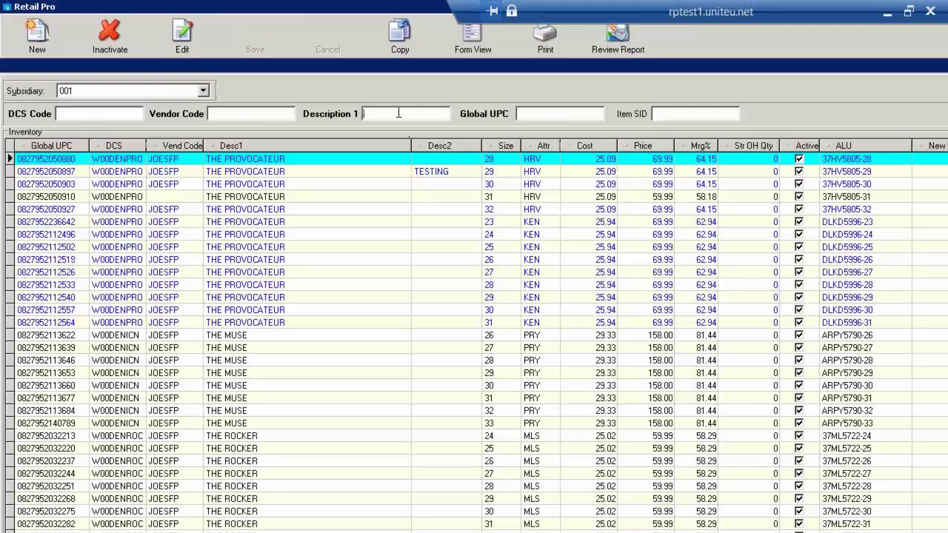
type("nike")
key("Return")
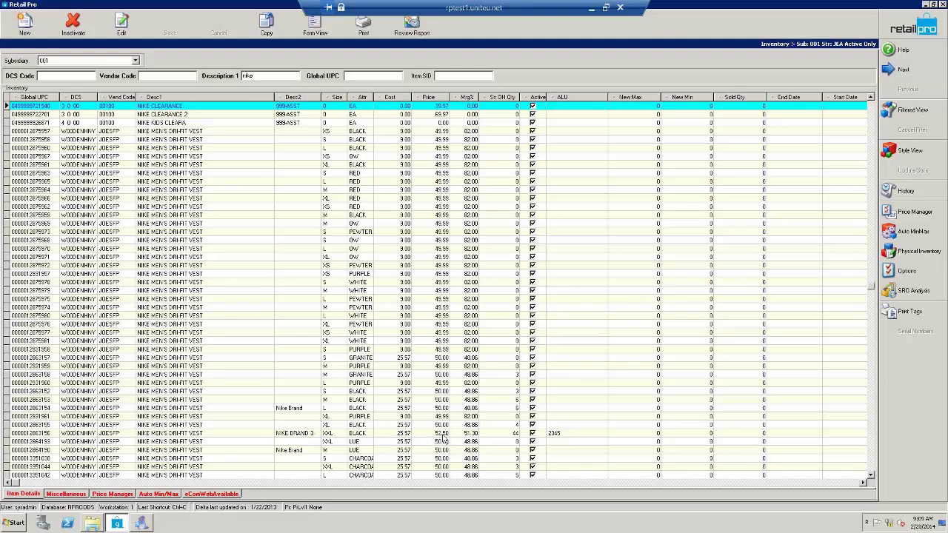
Step: Select the NIKE BRAND 3 XXL black dri-fit vest row
left_click(441, 436)
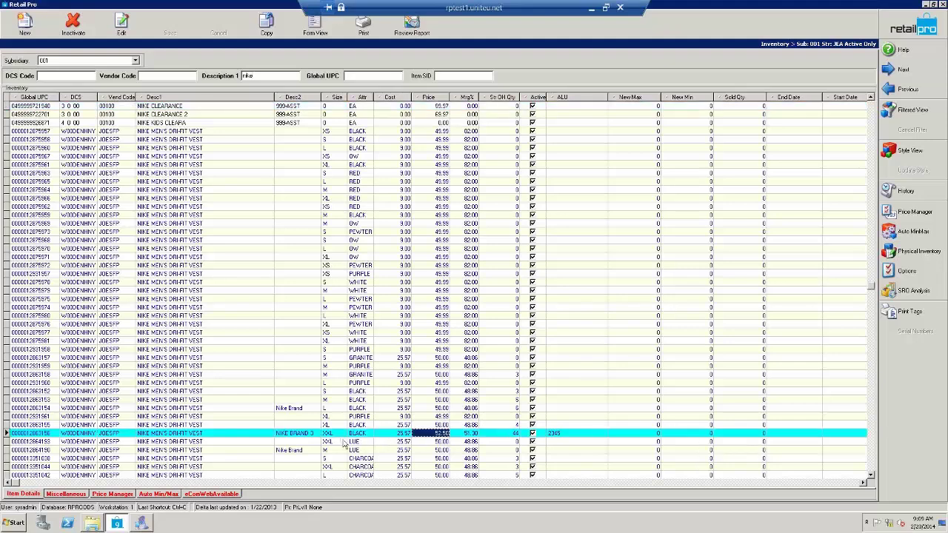
left_click(435, 437)
left_click(305, 433)
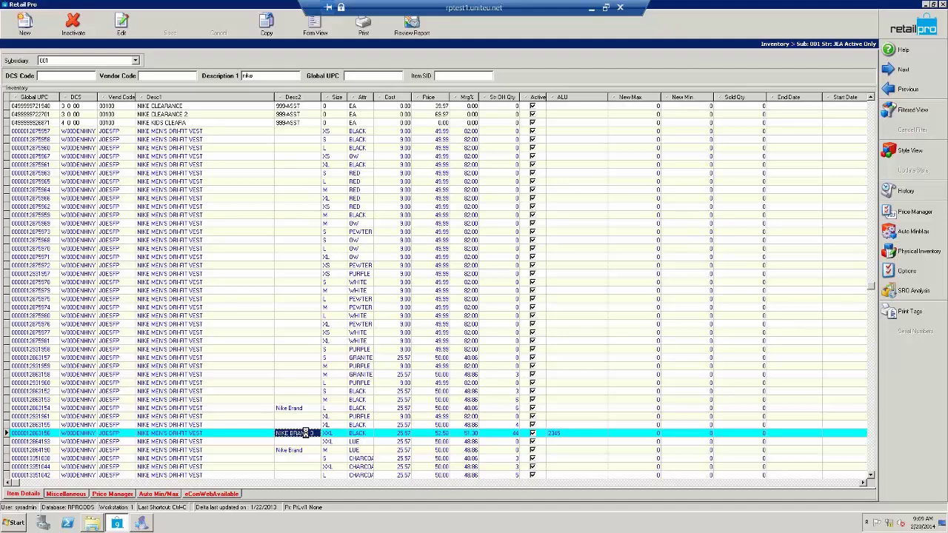
Step: Open the vest in form view and change Description 2 to NIKE BRAND 4
double_click(306, 432)
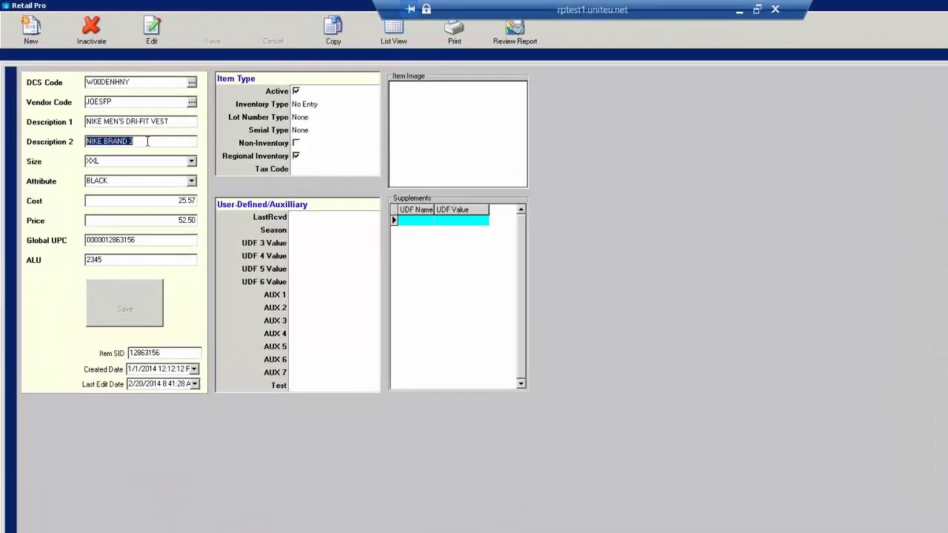
left_click(148, 140)
key("BackSpace")
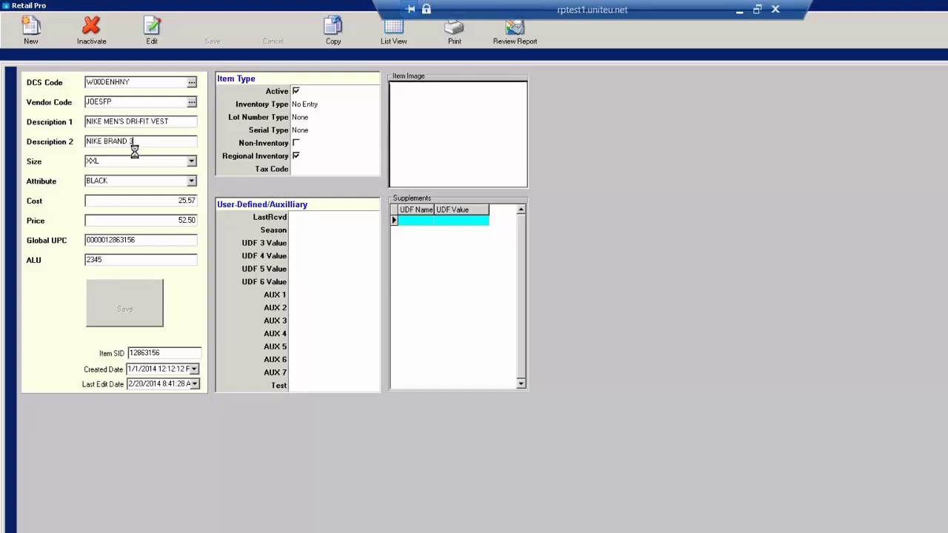
type("4")
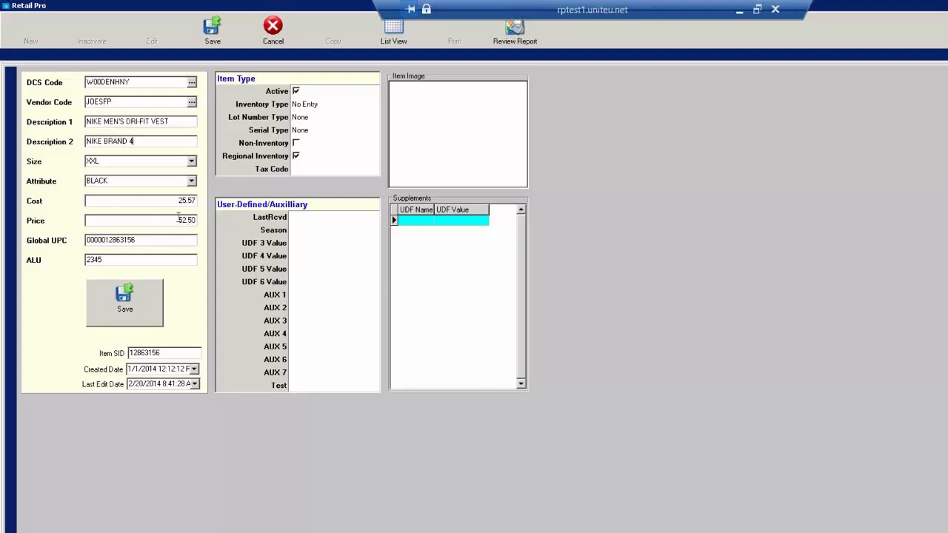
Step: Set the price to 52.75 and ALU to 23456, then save the record
left_click(184, 218)
left_click(126, 220)
key("BackSpace")
key("BackSpace")
key("BackSpace")
type(".75")
left_click(112, 262)
left_click(115, 260)
type("6")
left_click(137, 309)
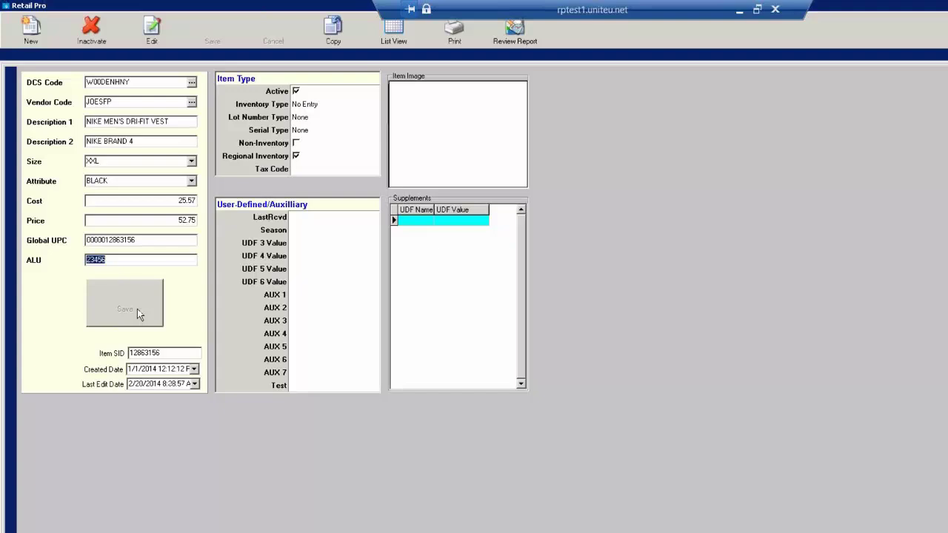
Step: View the vest's Style View size-and-colour grid, then restore Retail Pro to a smaller window
left_click(396, 34)
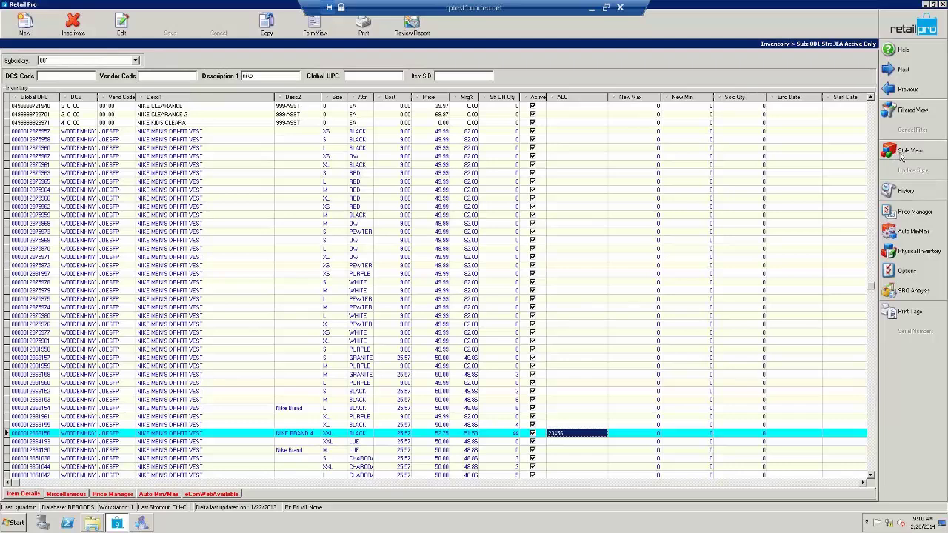
left_click(901, 156)
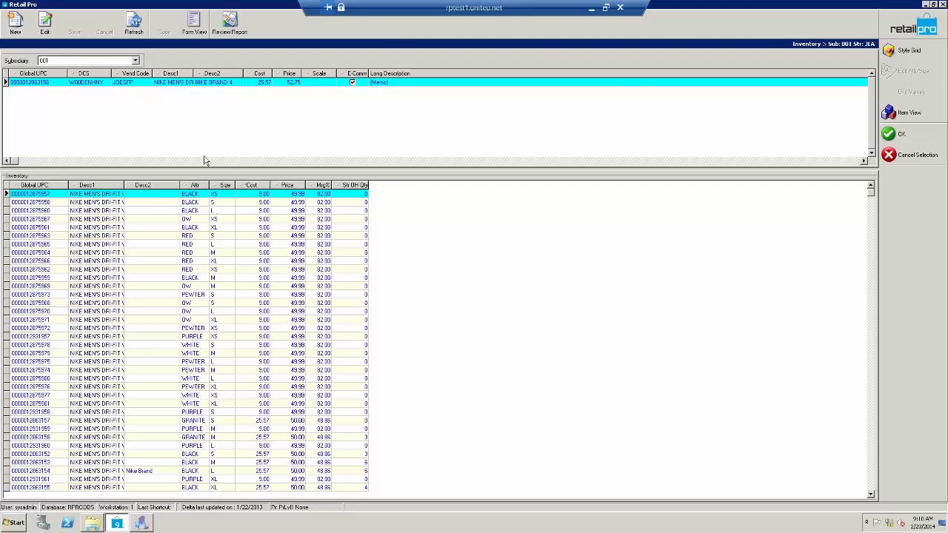
left_click(902, 50)
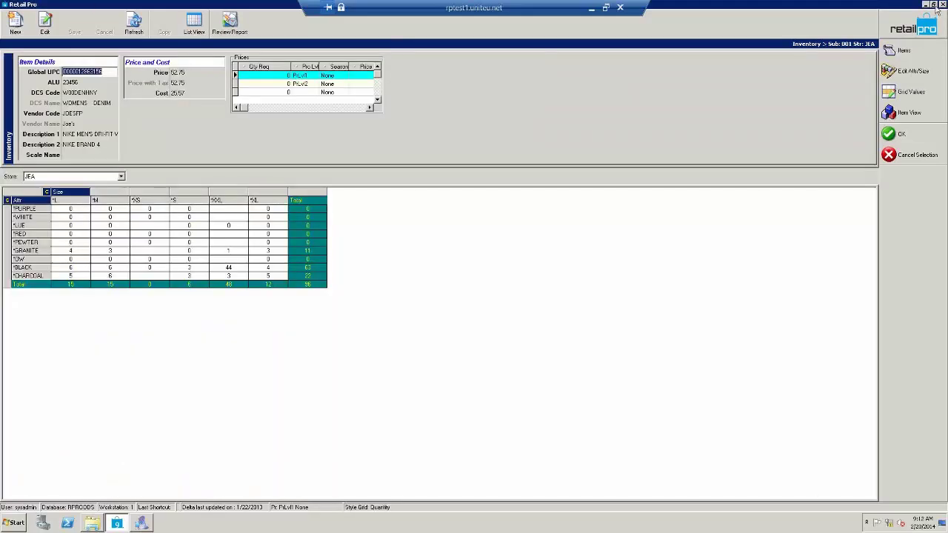
left_click(934, 5)
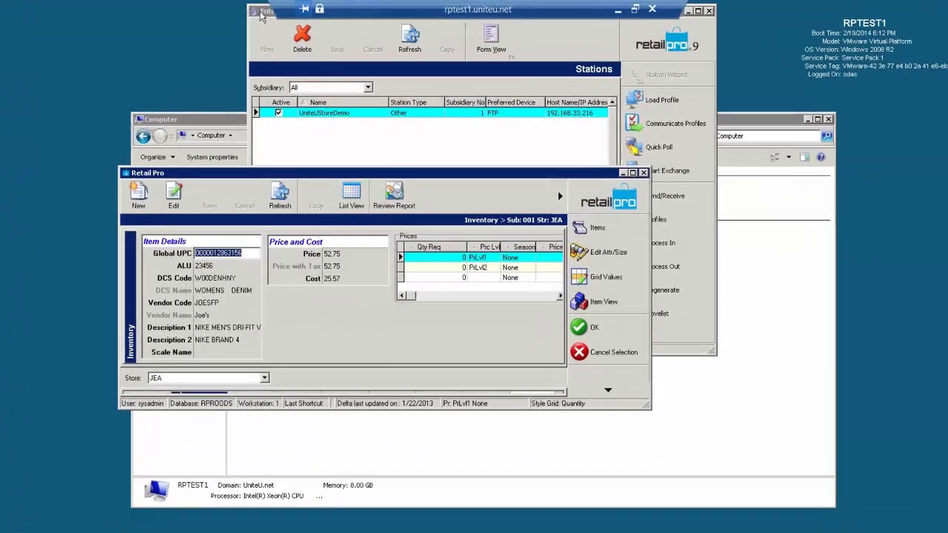
Step: Bring the Communication Manager Stations window forward and move it to the lower left
left_click(292, 12)
left_click_drag(252, 12, 106, 84)
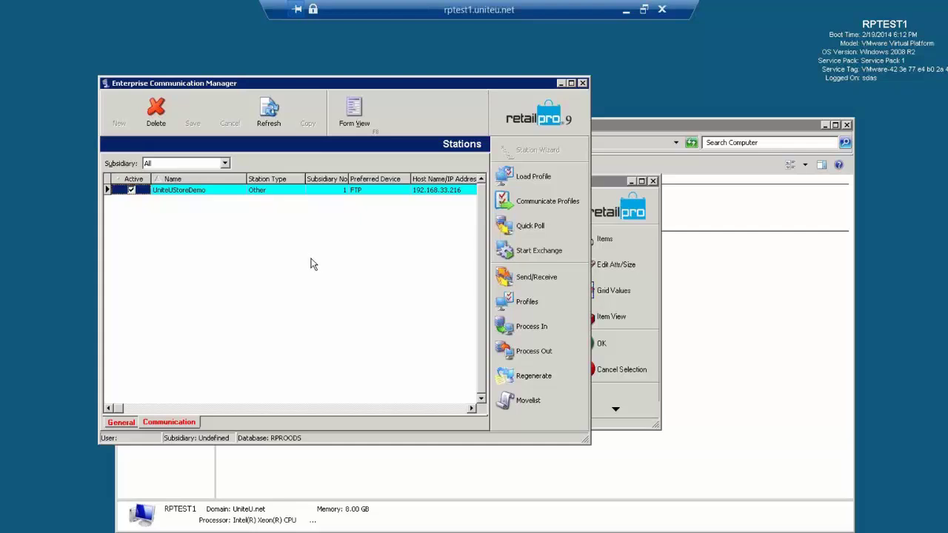
Step: Process Out the pending item changes, then Send/Receive them to the UniteUStoreDemo station
left_click(534, 352)
left_click(543, 277)
Step: From Data > Edit Jobs, queue the Import from Retail Pro job to run now
left_click(625, 16)
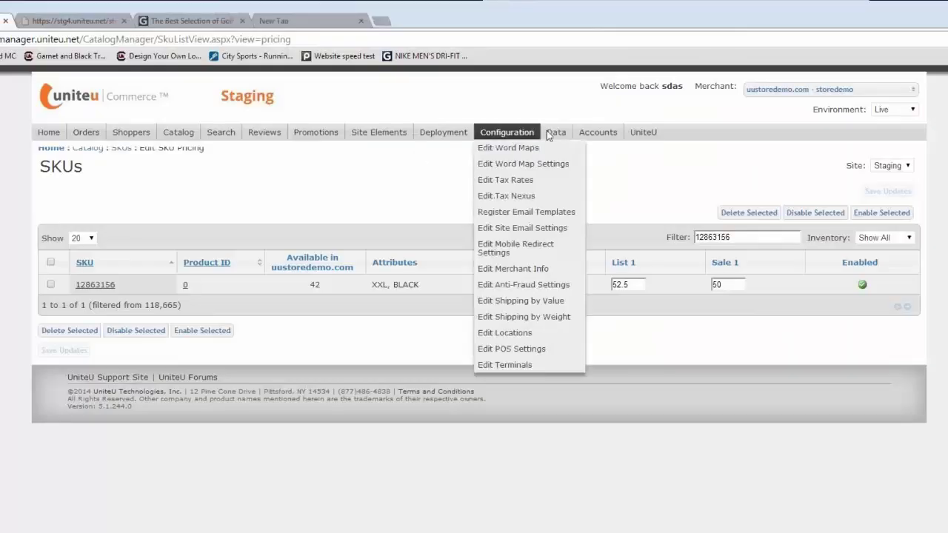
mouse_move(556, 132)
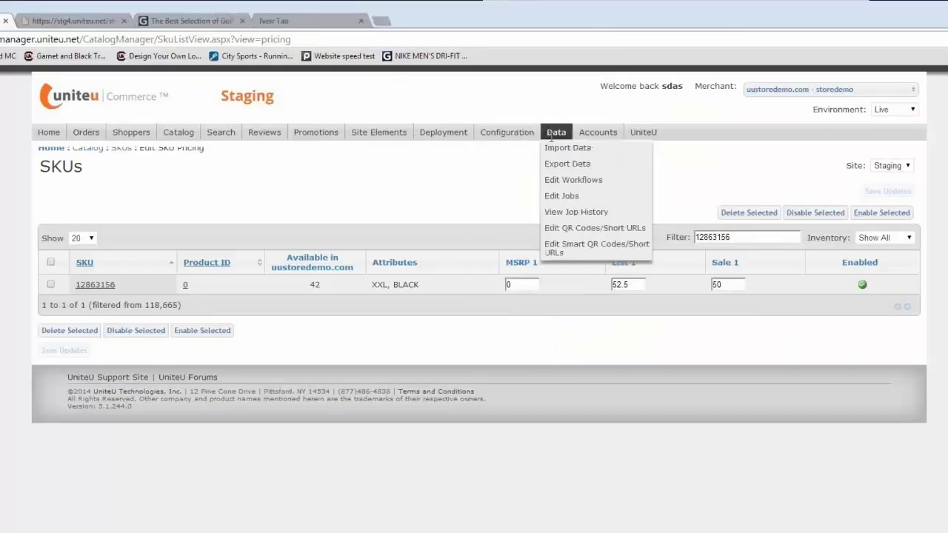
left_click(572, 197)
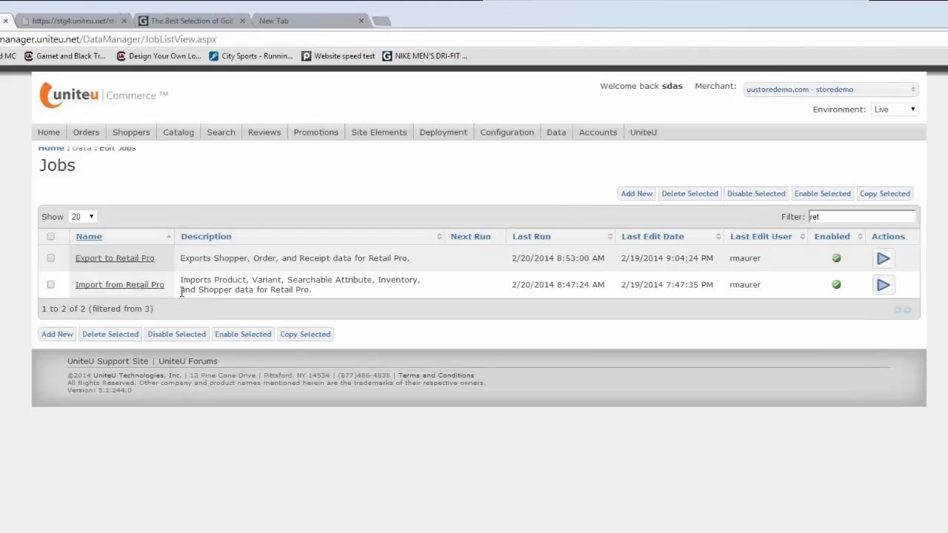
left_click(884, 286)
mouse_move(582, 132)
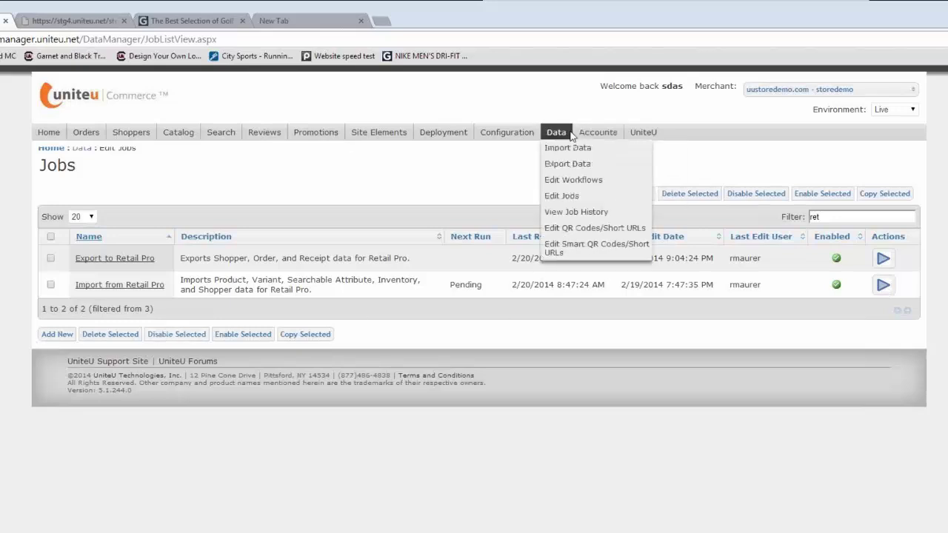
Step: Open the Job History log for the 2/20/2014 9:14:52 AM Import from Retail Pro run
left_click(561, 215)
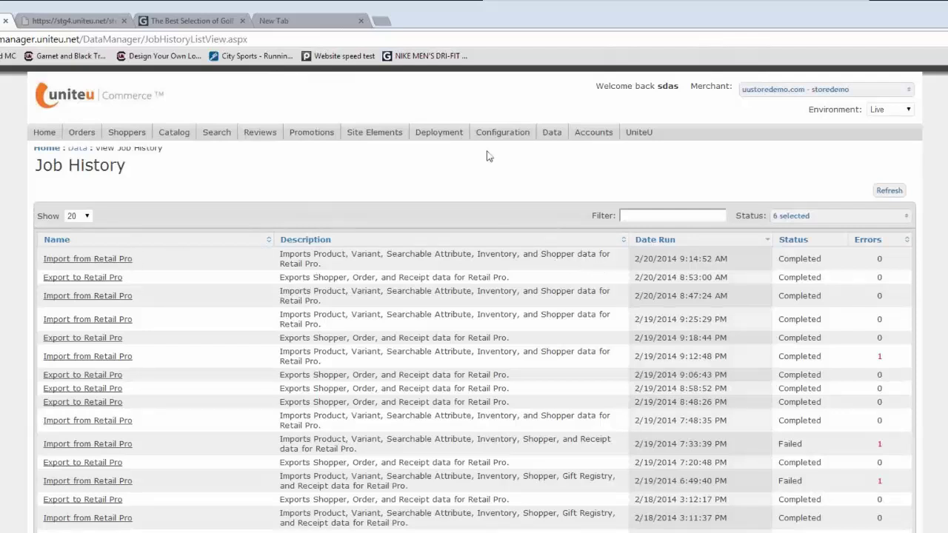
left_click(94, 259)
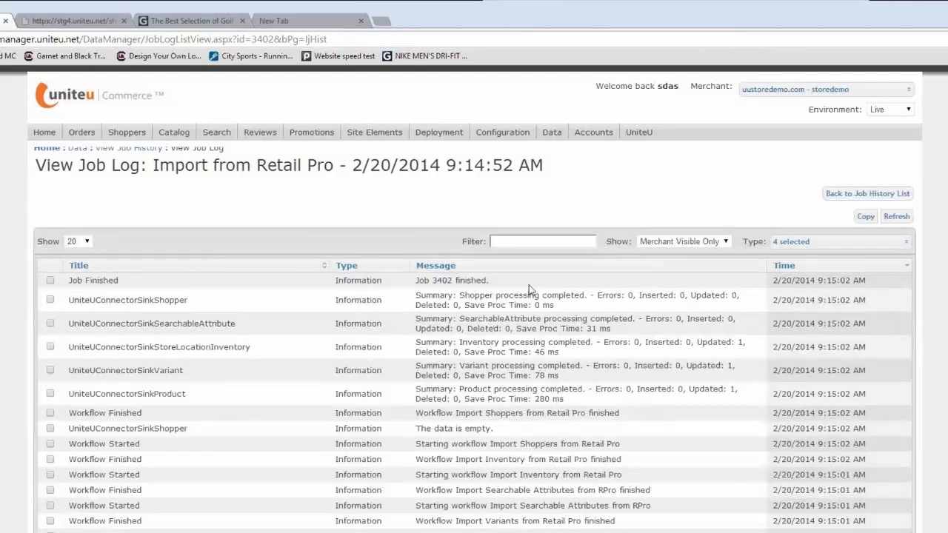
Step: Open Edit SKU Inventory showing SKU 12863156 with inventory 44 and 2 orders
left_click(166, 130)
mouse_move(181, 149)
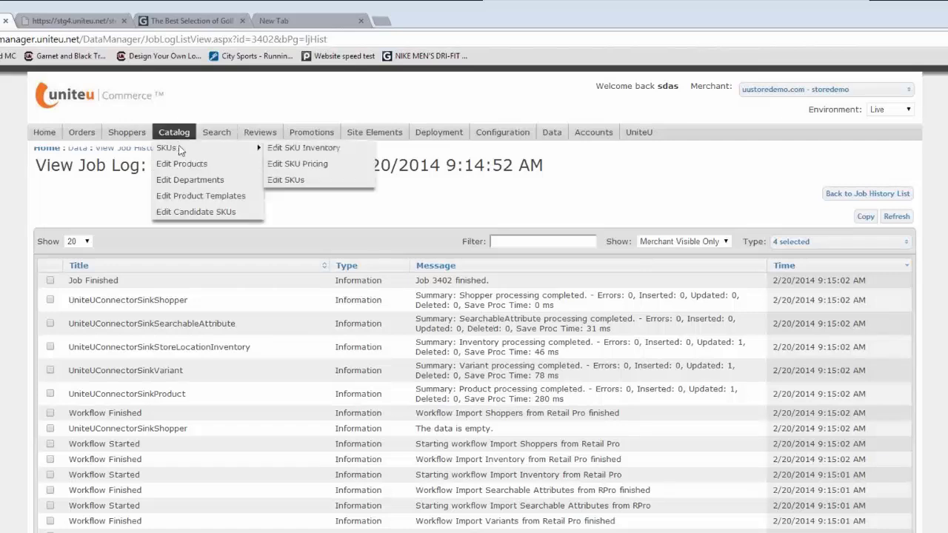
left_click(287, 150)
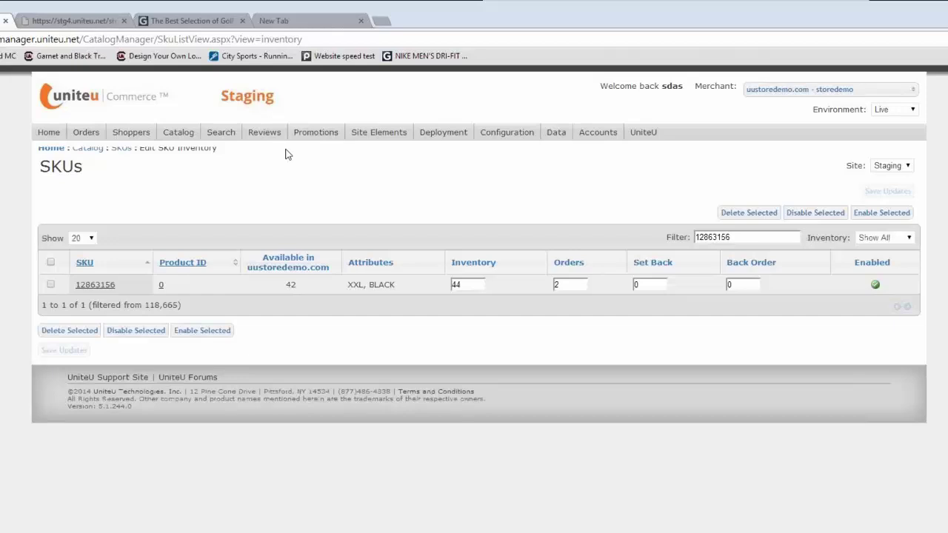
Step: Open Edit SKU Pricing for SKU 12863156, listed at 52.75 with sale price 50
left_click(162, 287)
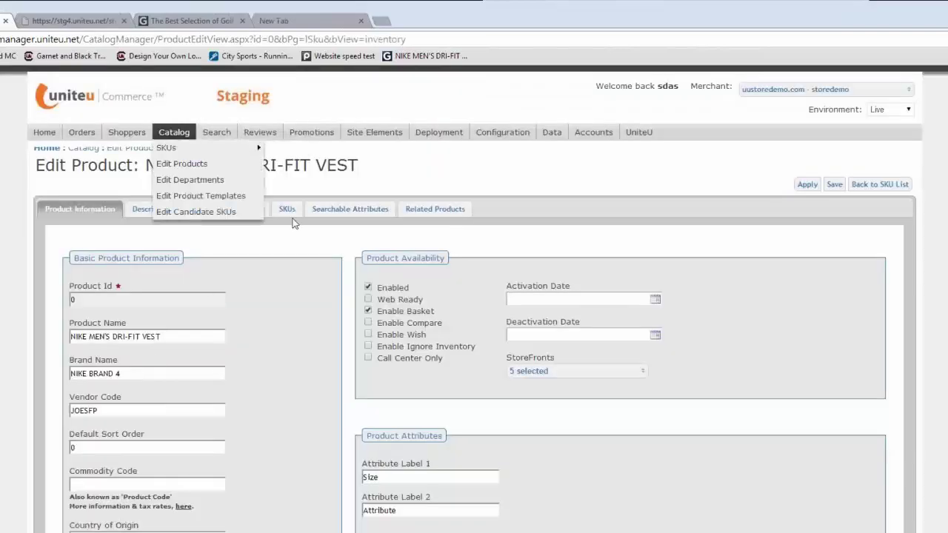
left_click(289, 209)
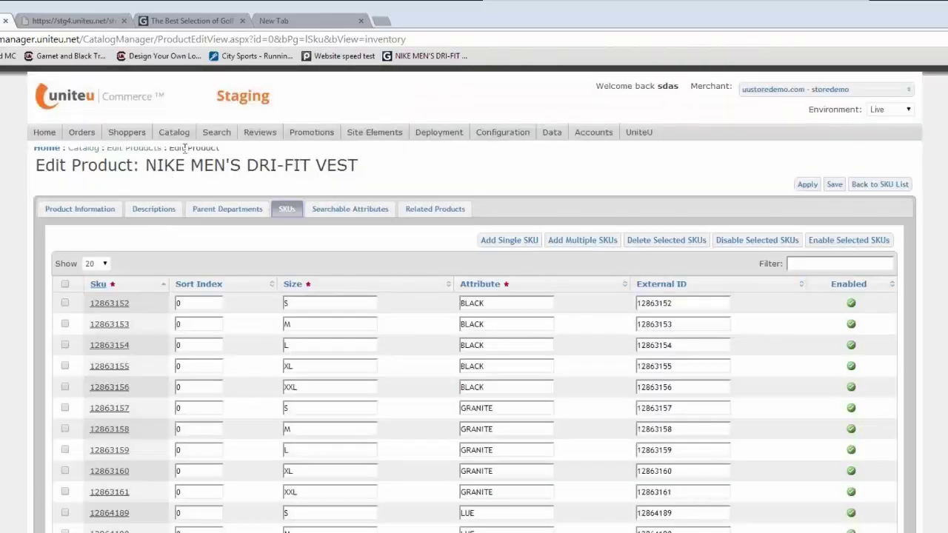
mouse_move(182, 134)
mouse_move(174, 152)
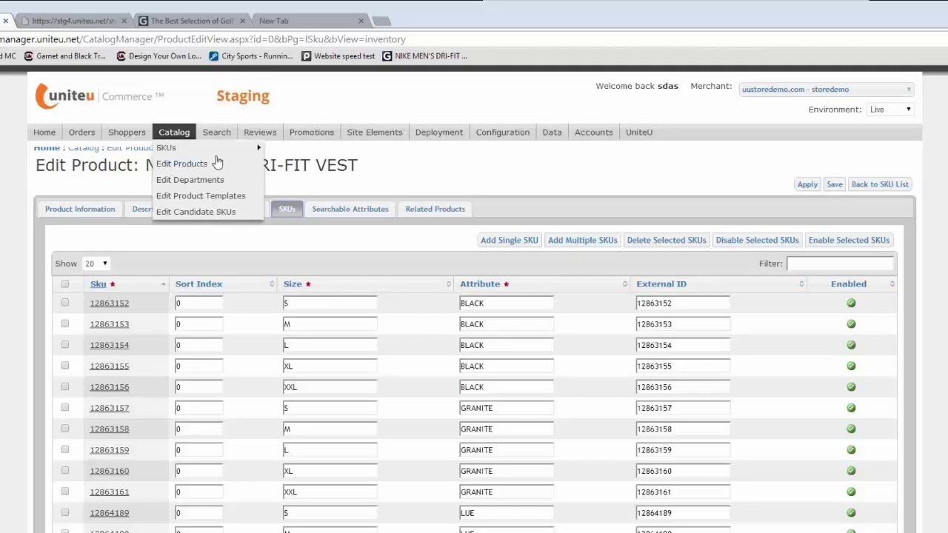
mouse_move(244, 147)
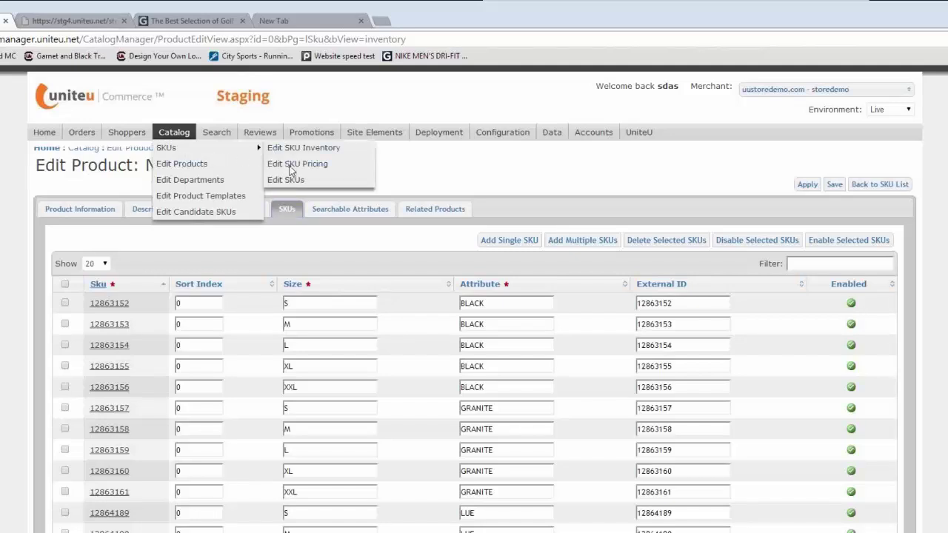
left_click(291, 164)
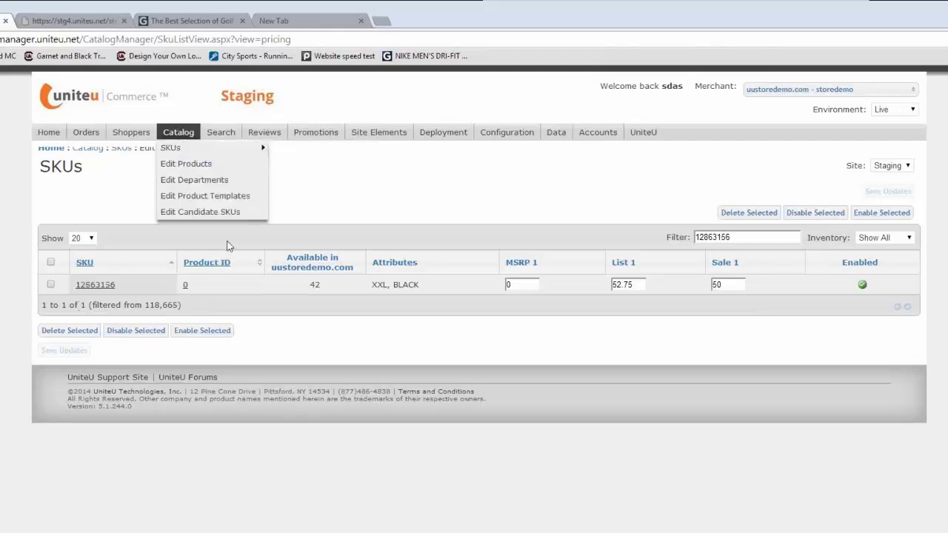
Step: Open the NIKE MEN'S DRI-FIT VEST product and tick Web Ready under Product Availability
left_click(185, 286)
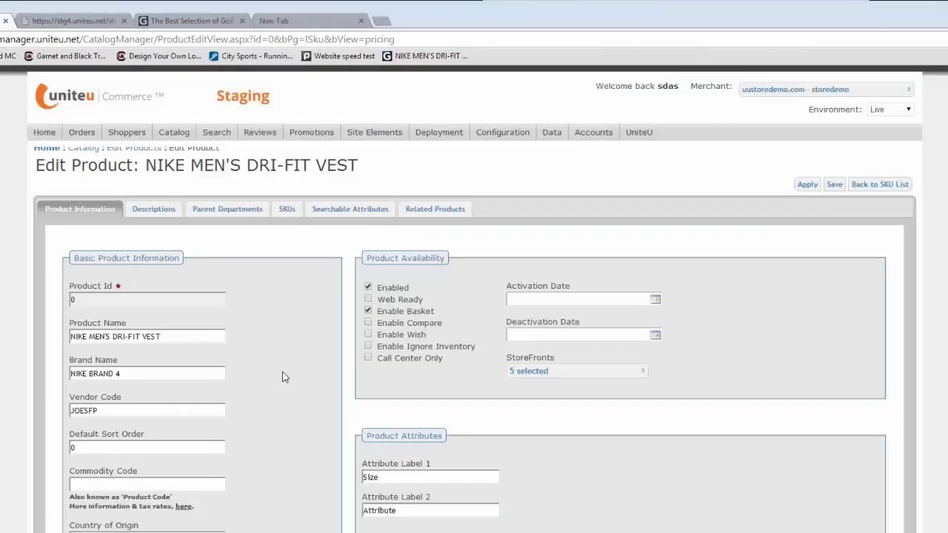
scroll(289, 388, "down", 3)
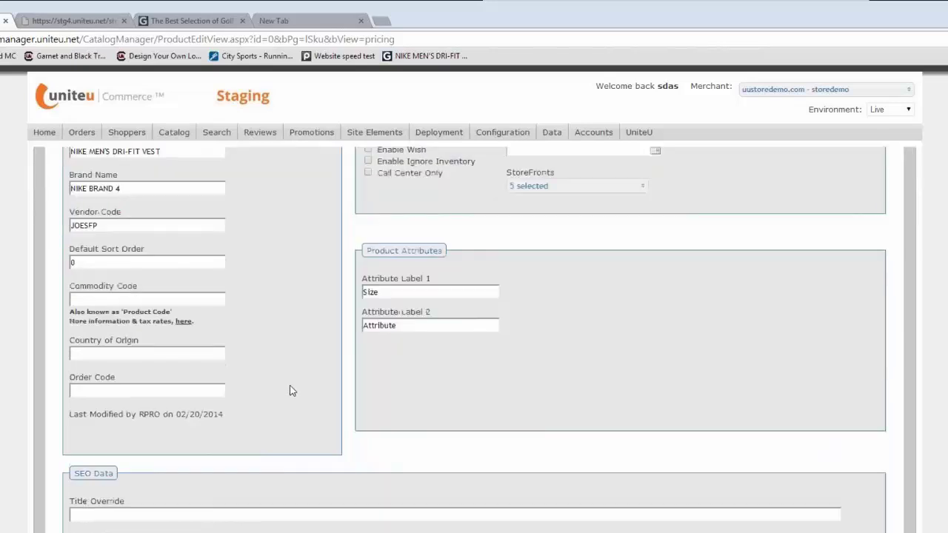
scroll(292, 389, "down", 1)
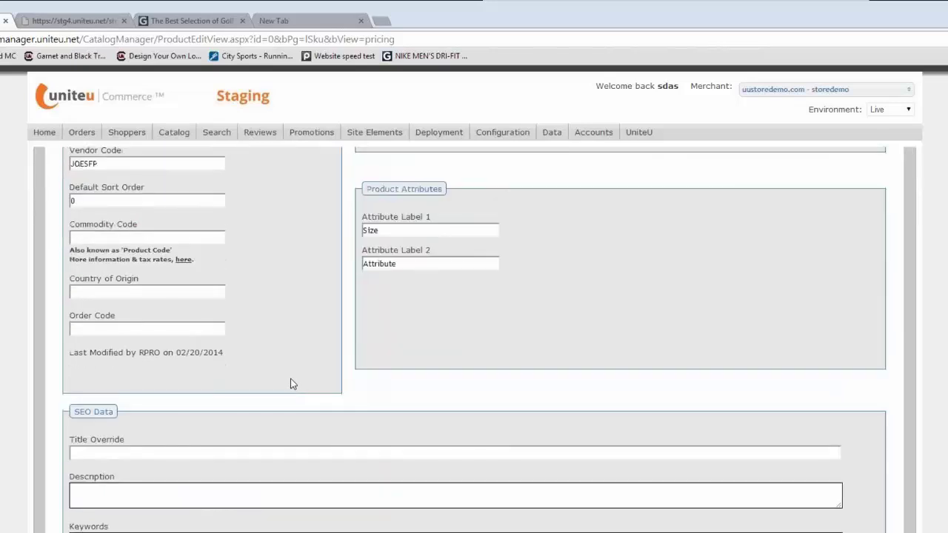
scroll(291, 383, "down", 1)
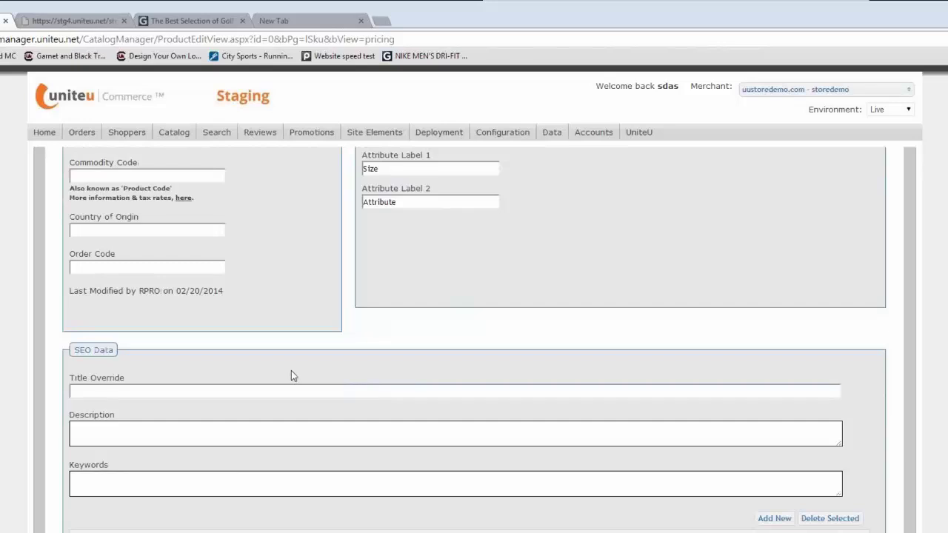
scroll(294, 376, "up", 4)
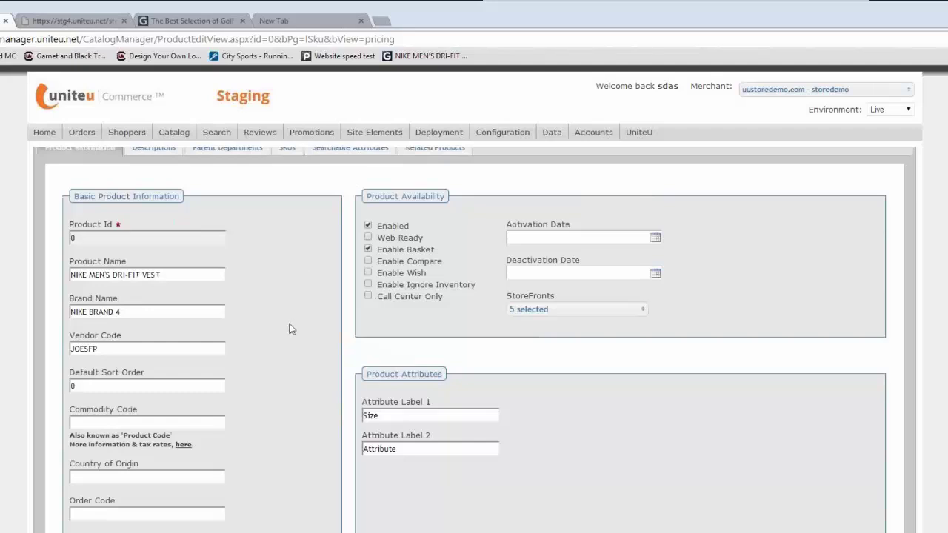
left_click(367, 238)
Step: Scroll through the Edit Product page to review the vest's remaining settings
scroll(278, 504, "down", 2)
scroll(277, 504, "down", 8)
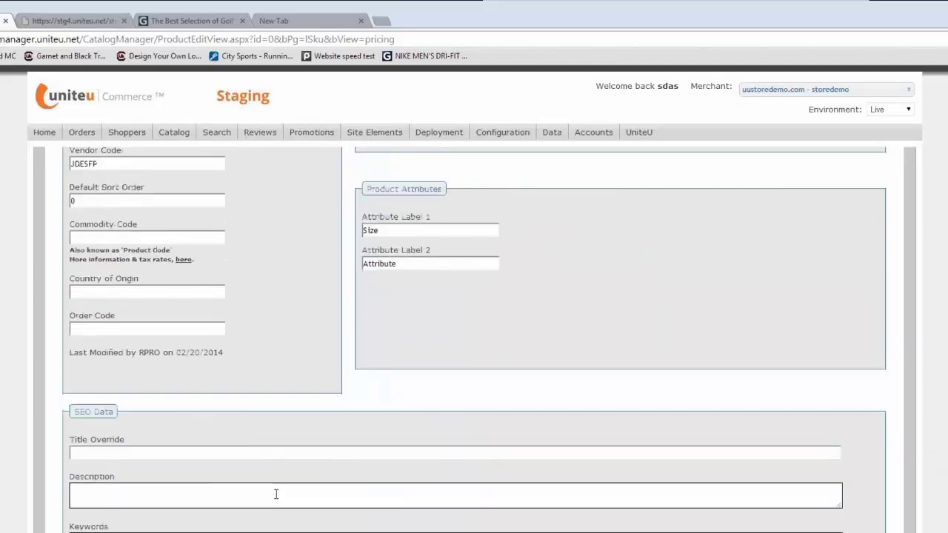
scroll(277, 493, "down", 10)
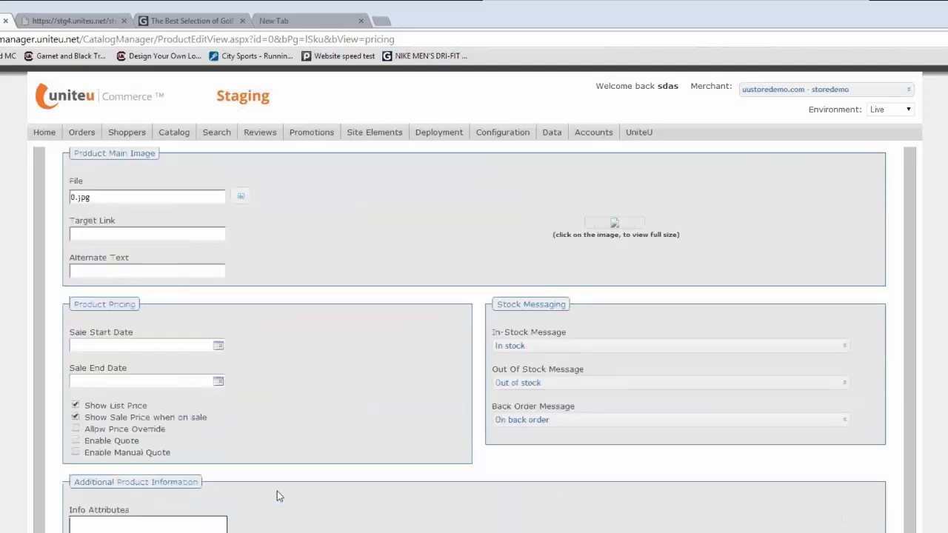
scroll(277, 491, "up", 1)
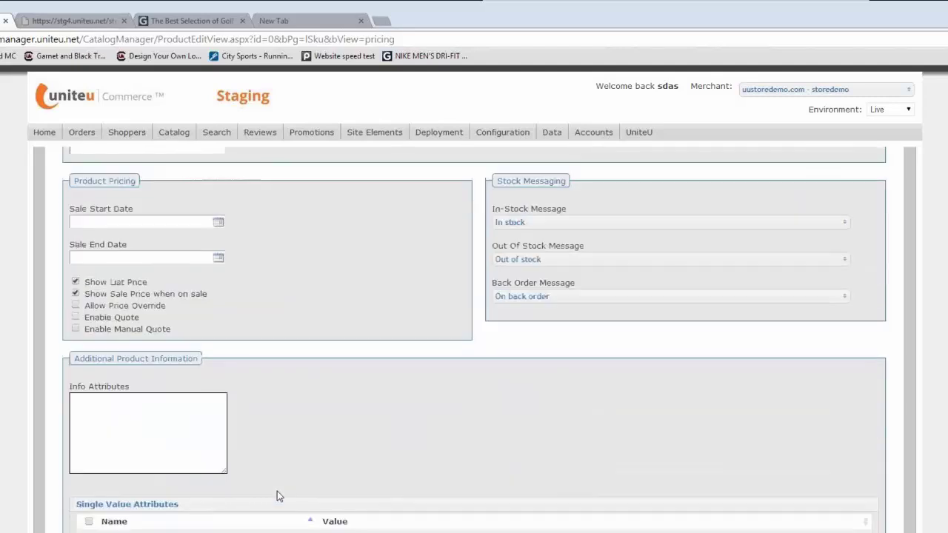
scroll(277, 491, "down", 3)
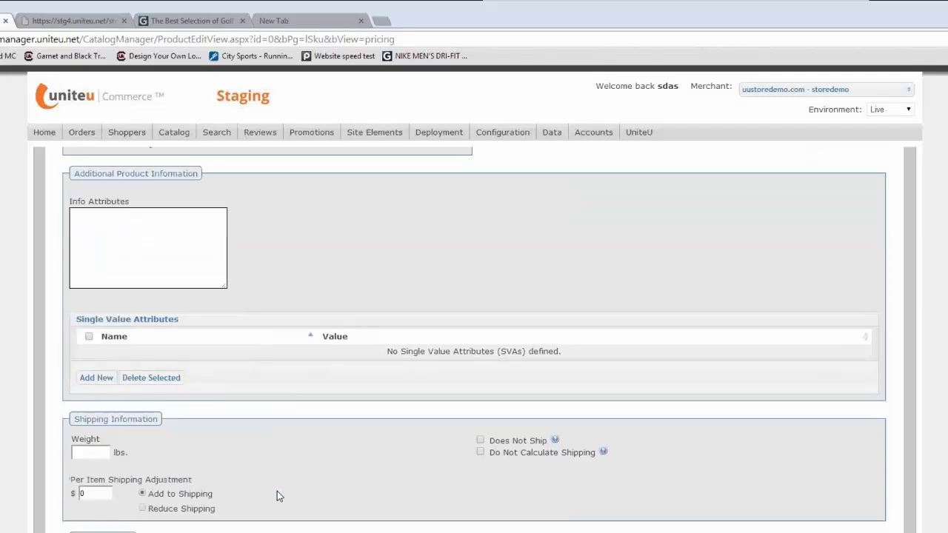
scroll(277, 491, "up", 6)
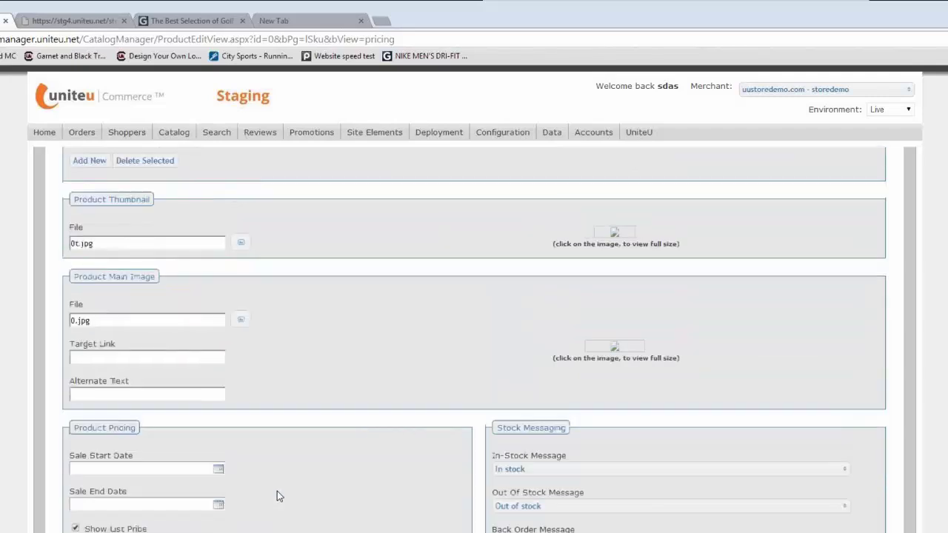
scroll(277, 491, "up", 3)
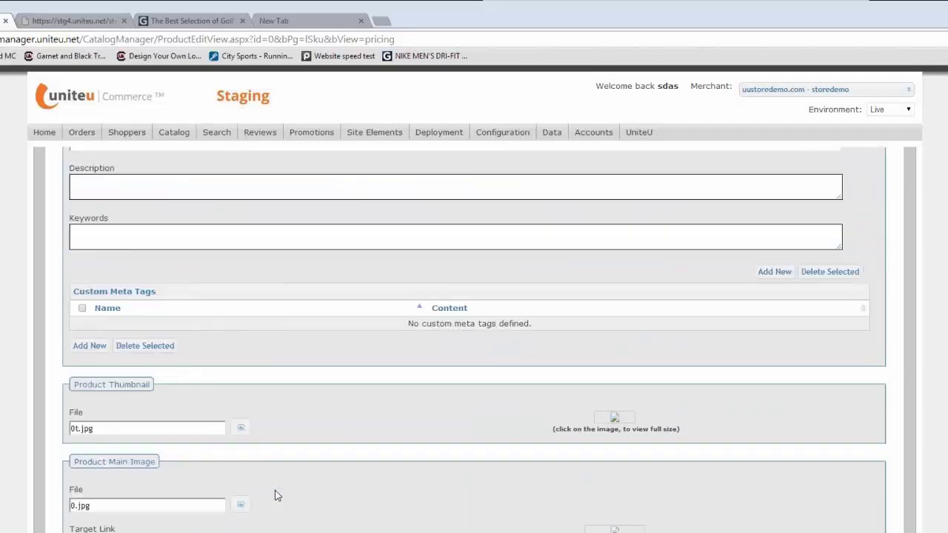
scroll(274, 490, "up", 1)
scroll(274, 495, "up", 2)
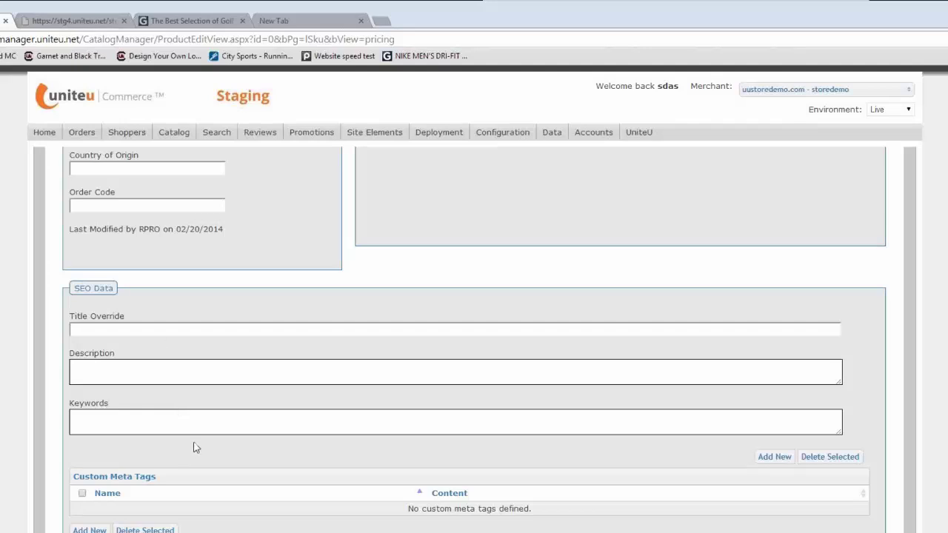
scroll(195, 450, "down", 8)
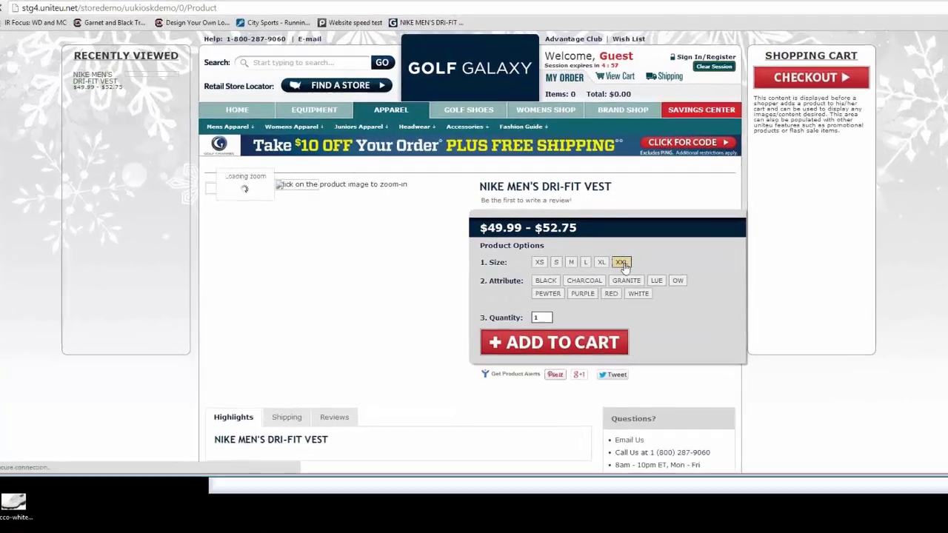
Step: Add one XXL black Nike Men's Dri-Fit Vest at $52.75 to the cart and begin checkout
left_click(622, 263)
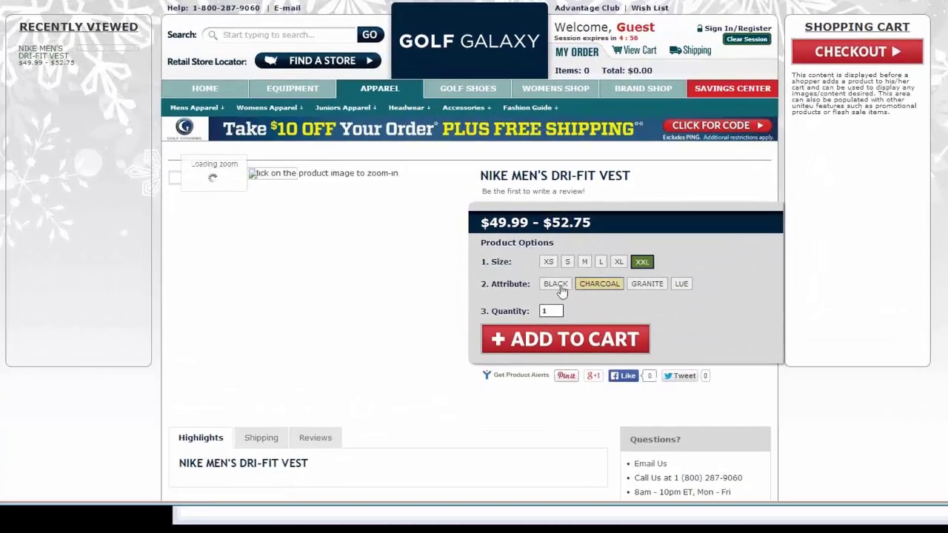
left_click(547, 284)
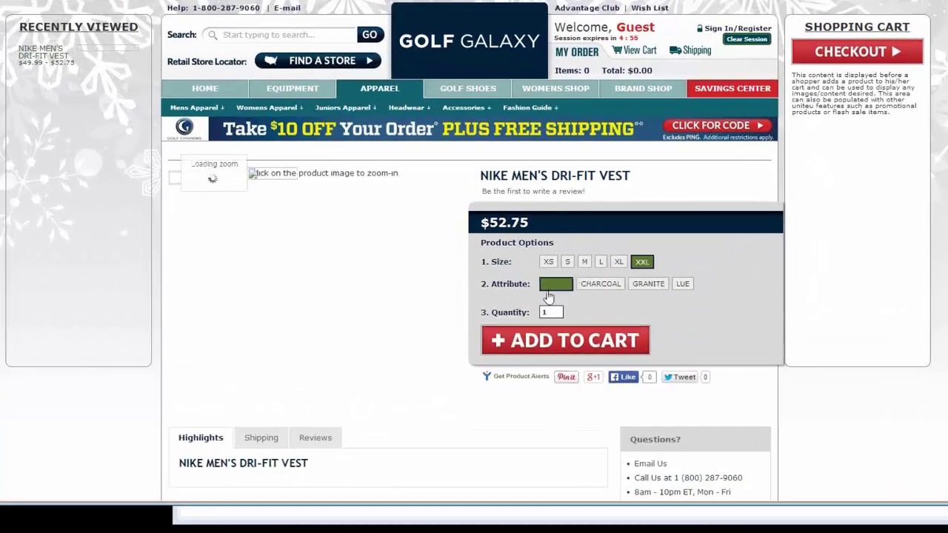
left_click(549, 343)
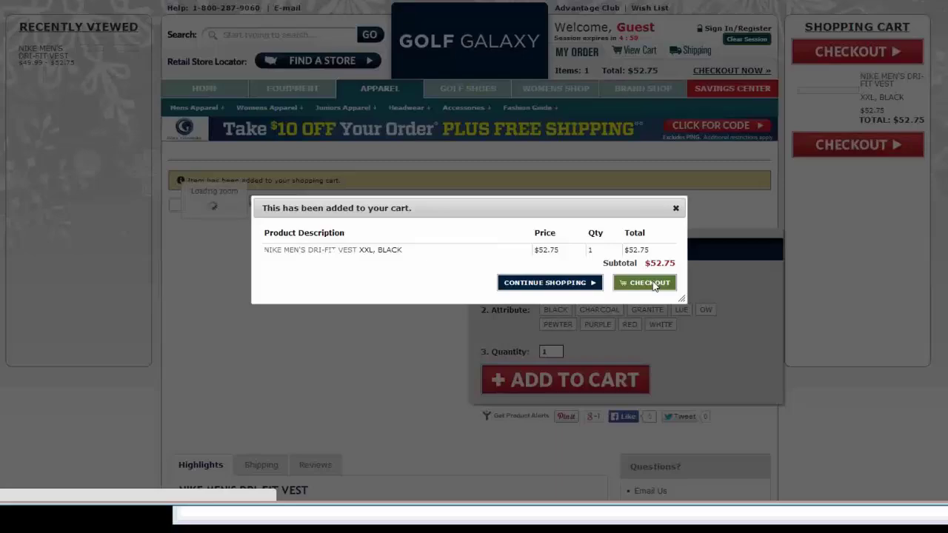
left_click(655, 284)
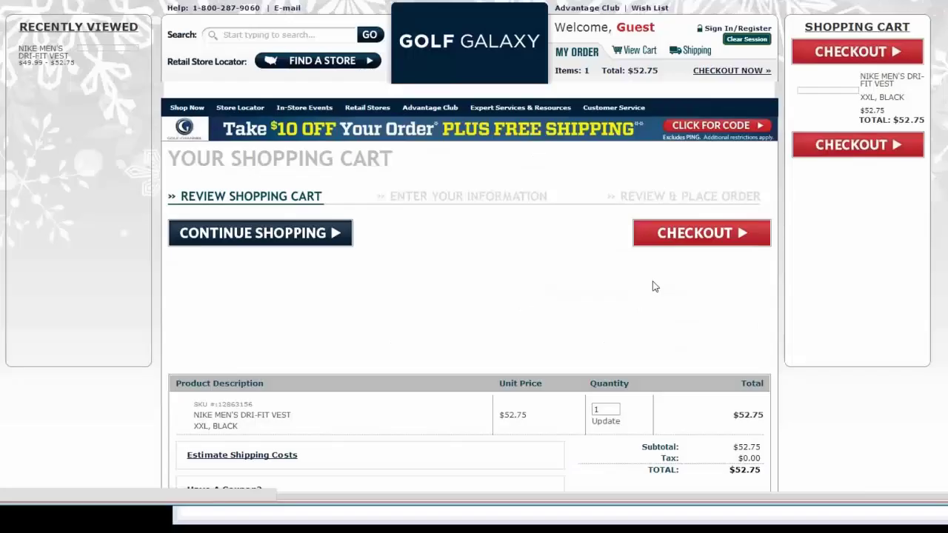
left_click(685, 236)
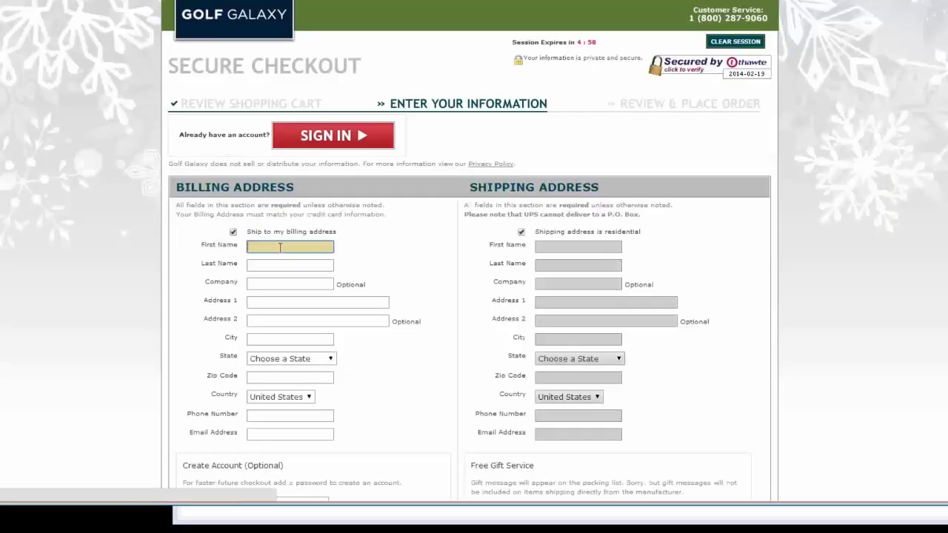
Step: Fill the billing name and billing/shipping address from the saved details
left_click(273, 246)
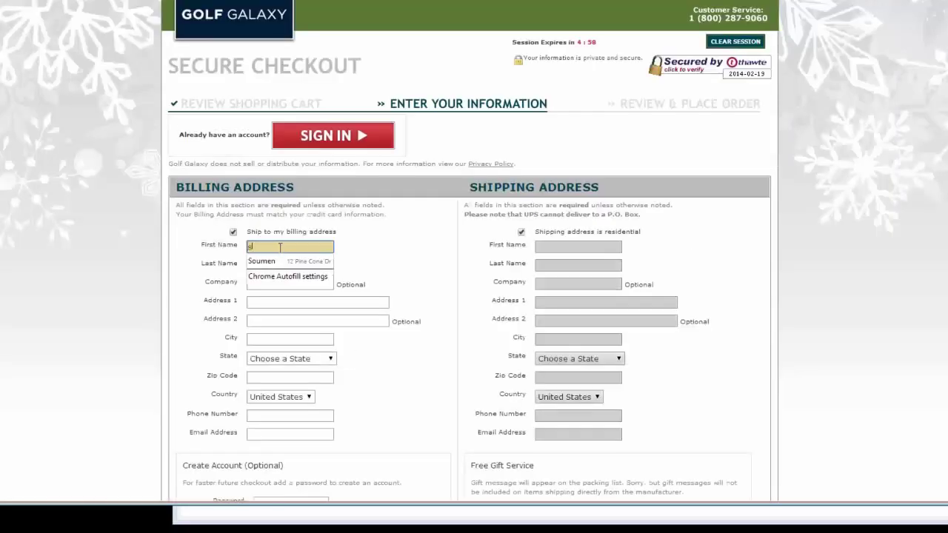
left_click(274, 263)
left_click(282, 302)
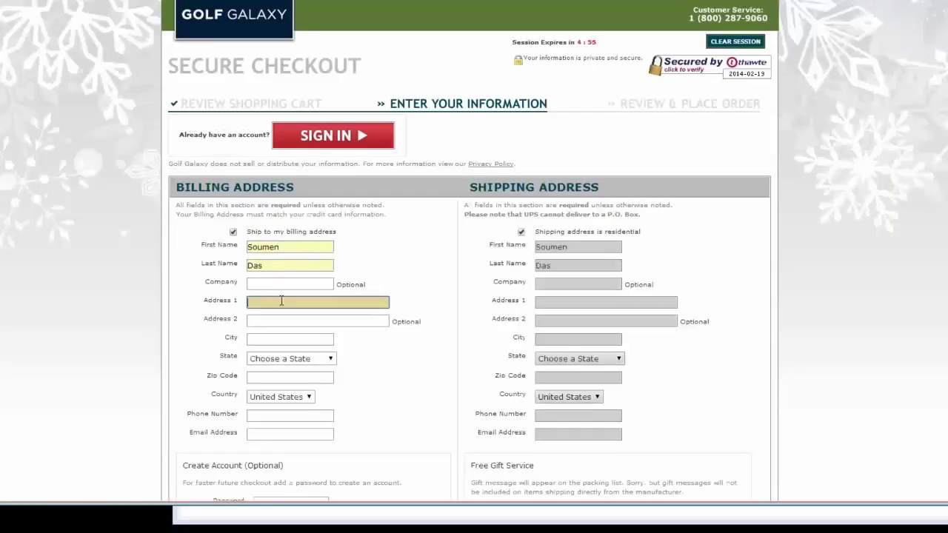
type("12")
left_click(288, 317)
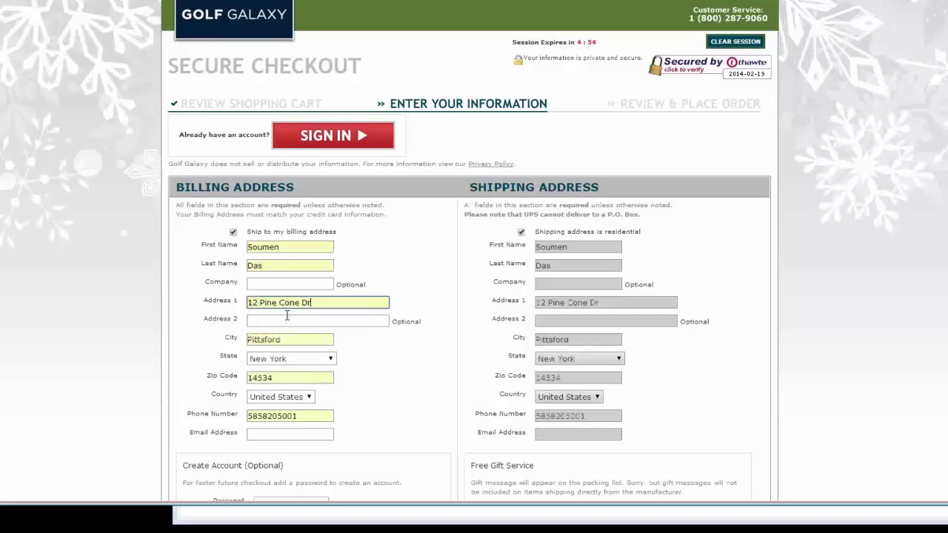
Step: Enter the shopper's Gmail e-mail address in the Email Address field
left_click(281, 434)
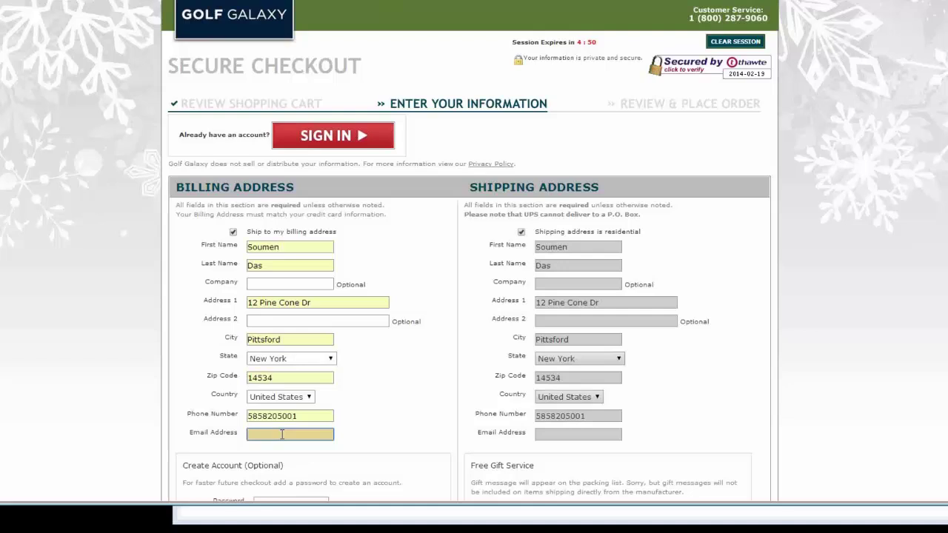
type("s")
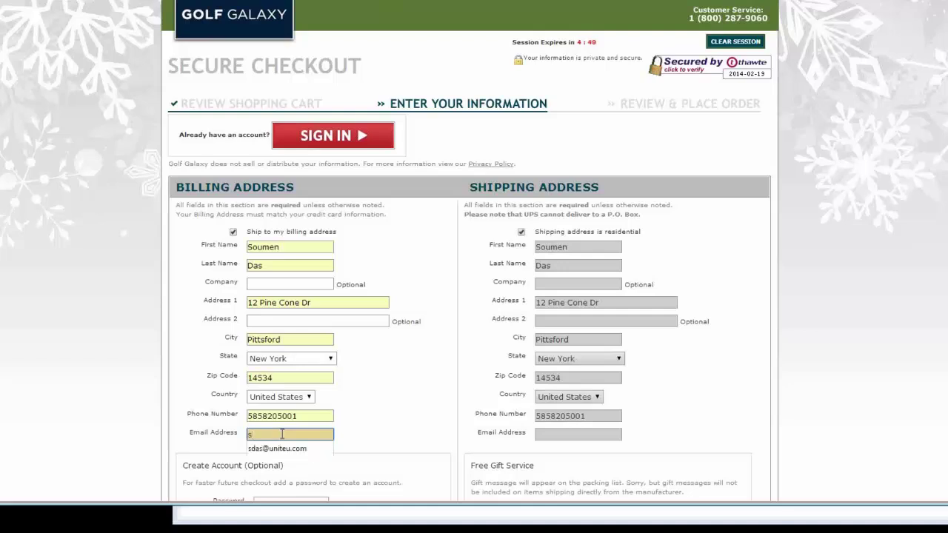
key("BackSpace")
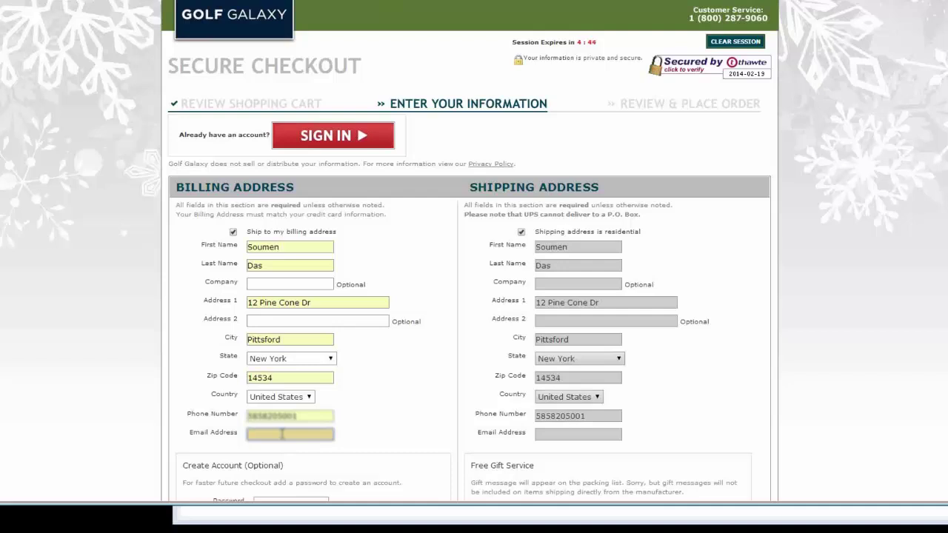
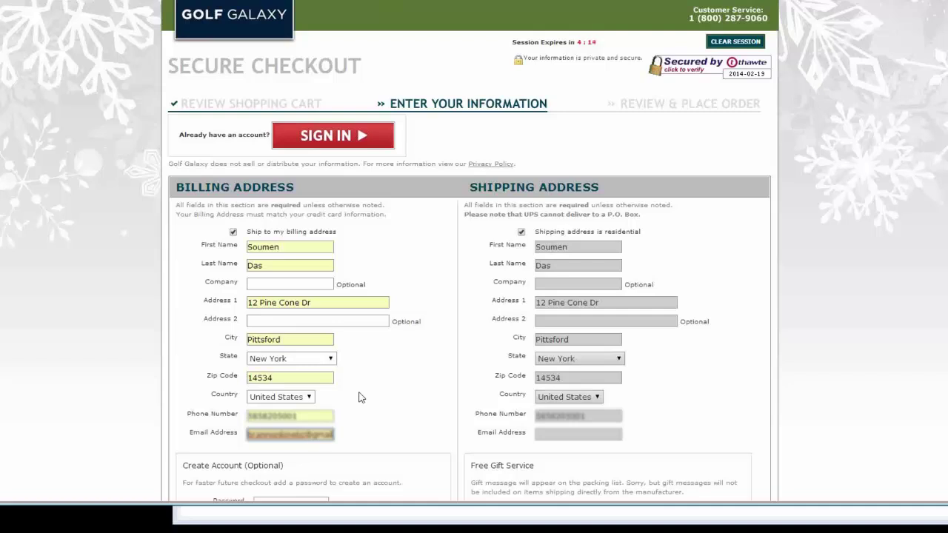
Step: Replace the billing first name with the shopper's corrected first name
double_click(276, 249)
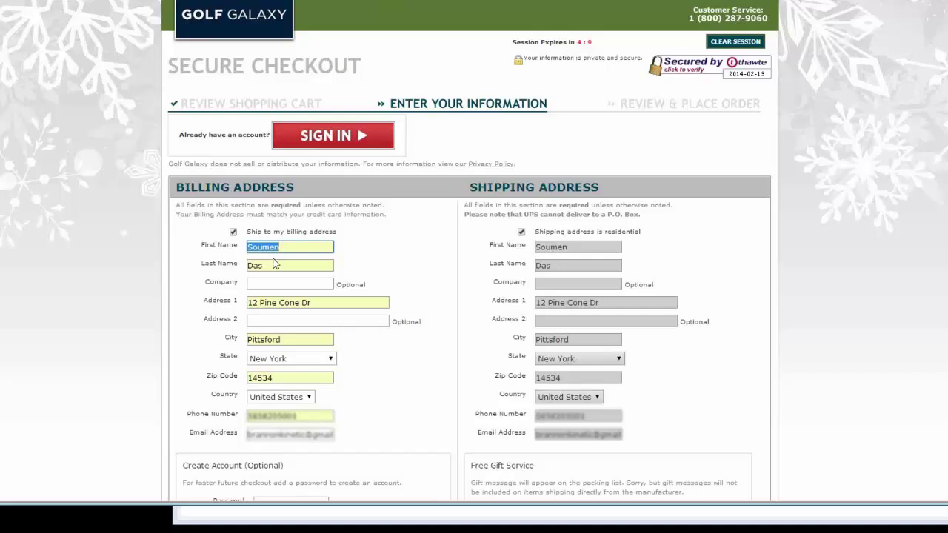
type("Brannon")
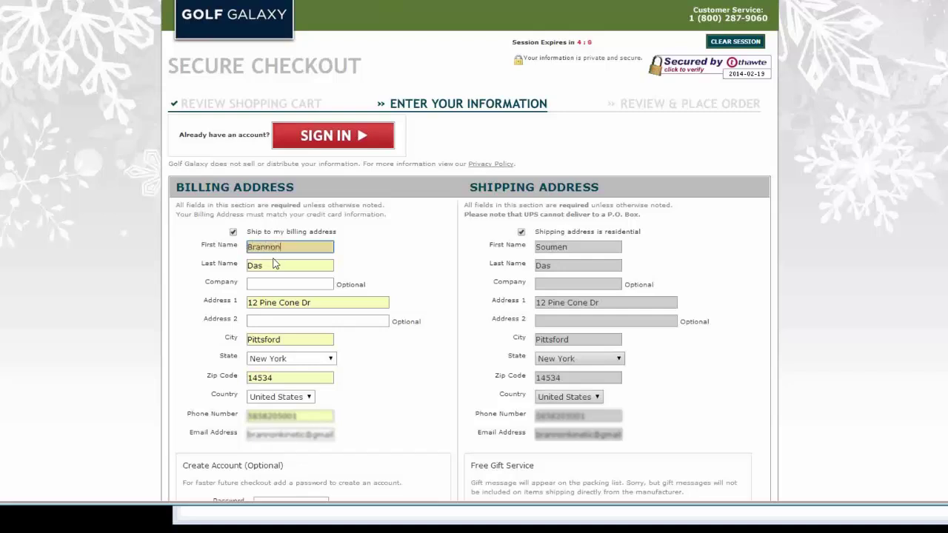
type("i")
key("BackSpace")
Step: Continue to payment and enter the Visa test card number with card type Visa
scroll(699, 413, "down", 2)
left_click(696, 415)
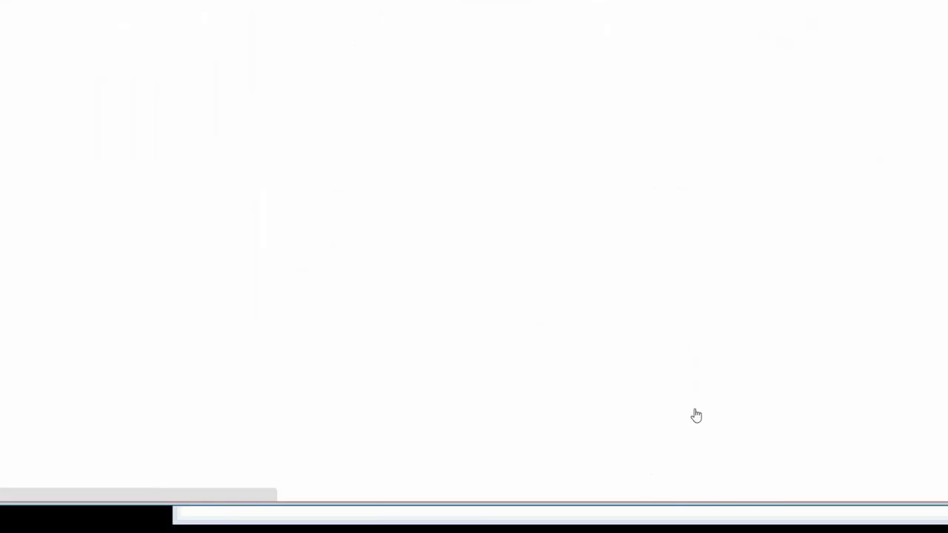
left_click(337, 321)
type("4")
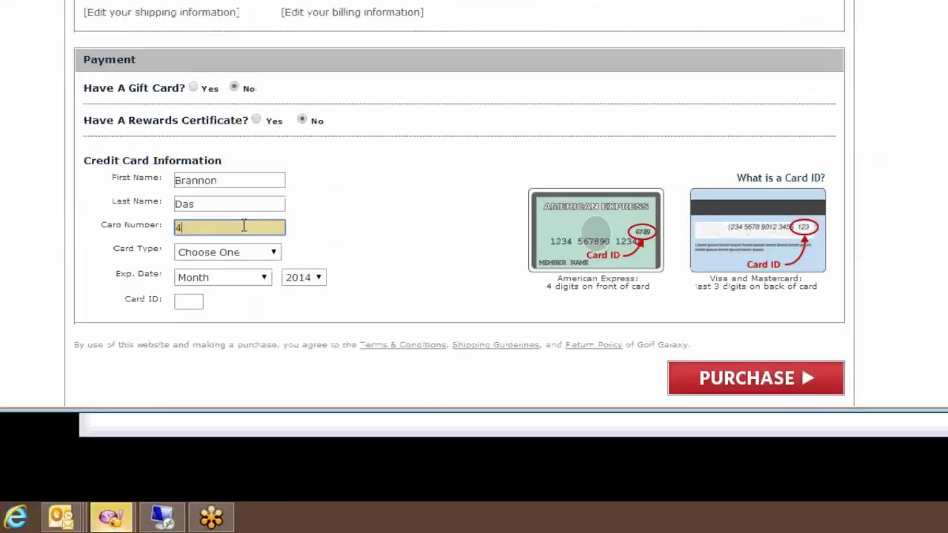
type("111-")
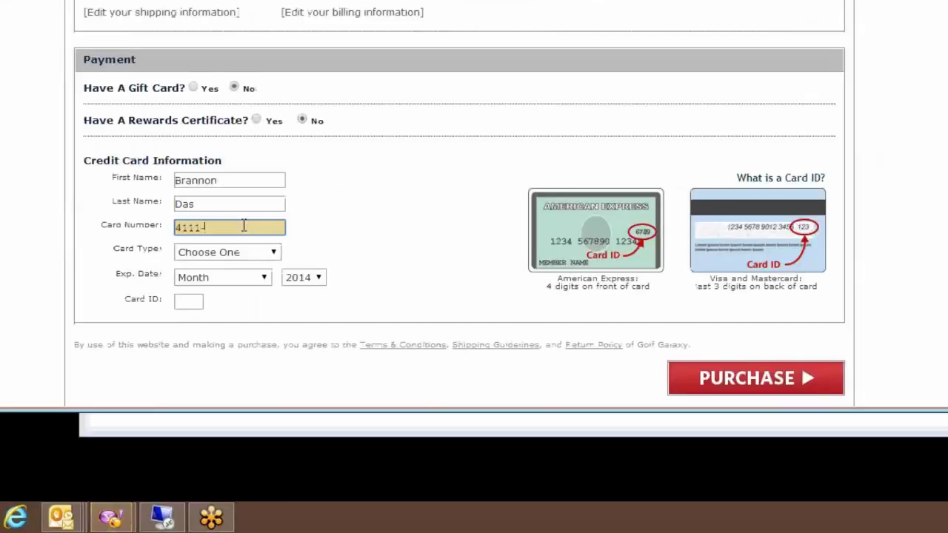
type("1111-1111-1111")
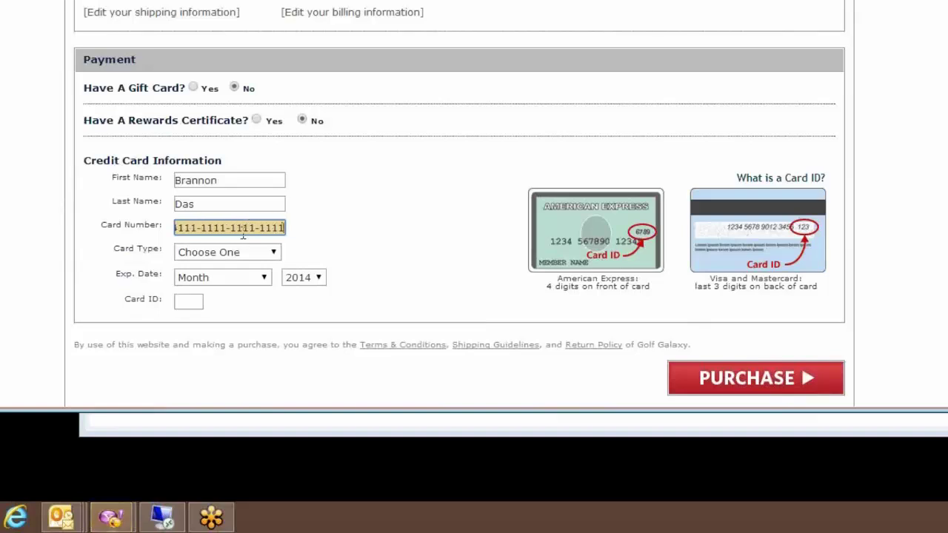
left_click(258, 253)
left_click(216, 295)
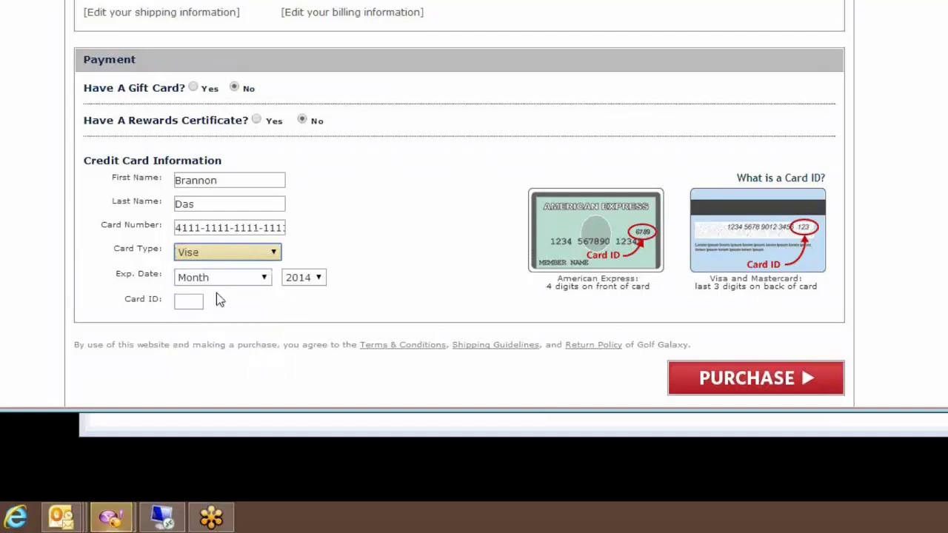
Step: Set expiry to December 2014, enter the card security code, and place the $68.01 order
left_click(214, 279)
left_click(220, 254)
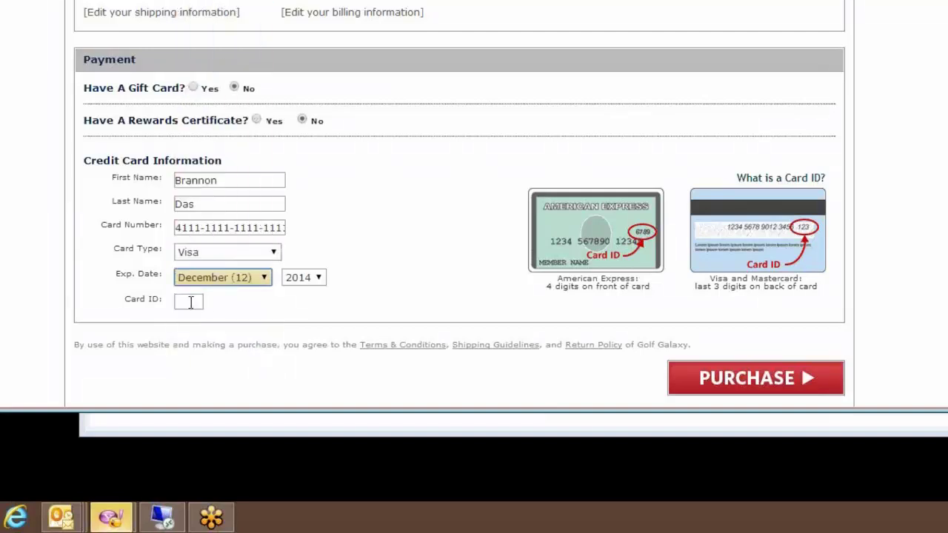
left_click(190, 301)
type("123")
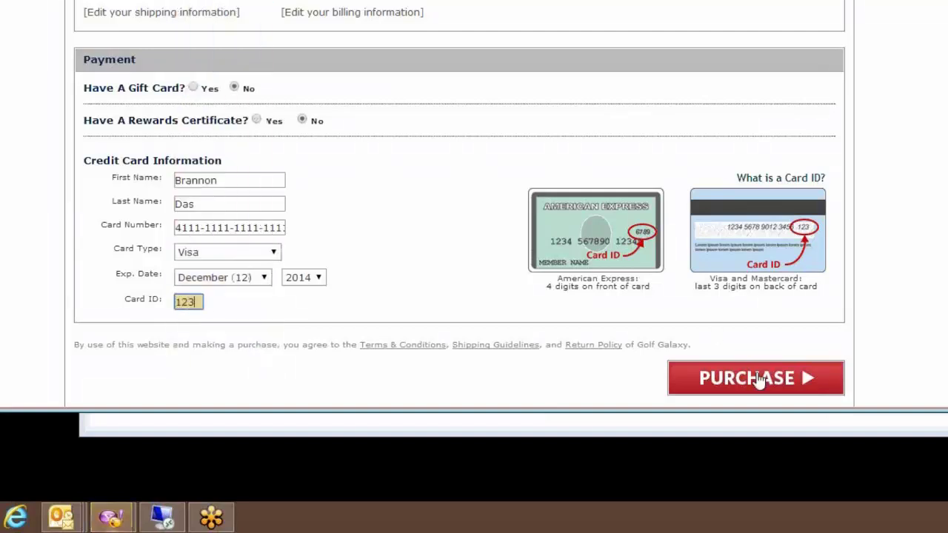
left_click(759, 380)
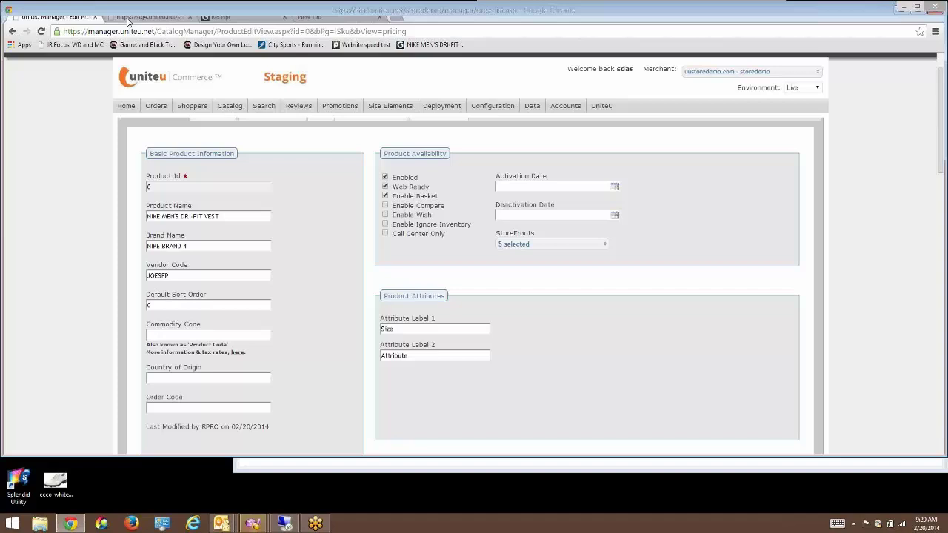
Step: Reload the stg4 order list to confirm order 1708 for $68.01, then return to the product editor
left_click(128, 20)
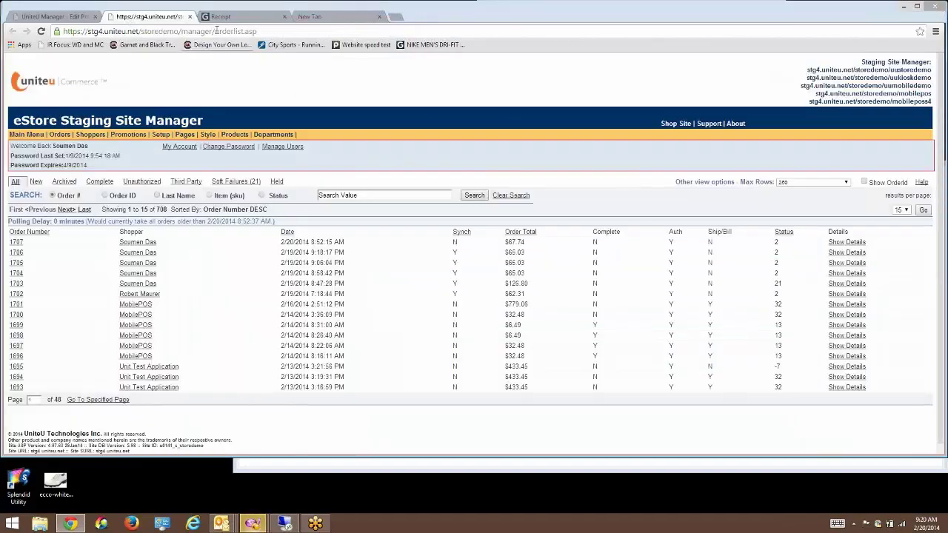
double_click(275, 31)
left_click(275, 32)
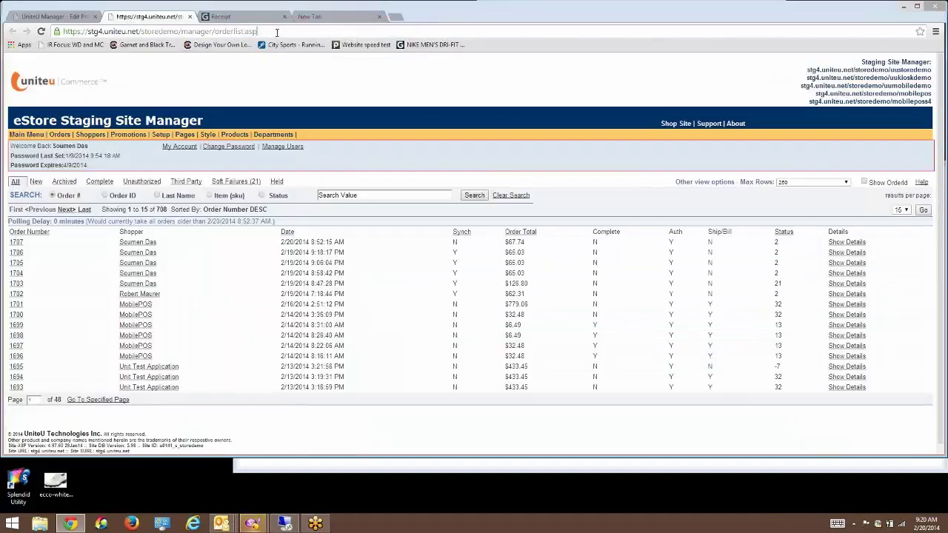
key("Return")
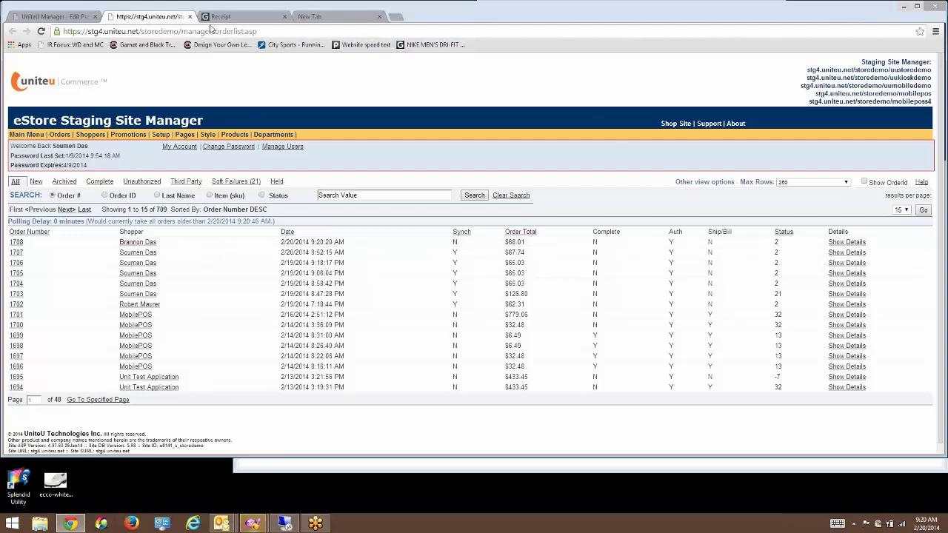
left_click(66, 18)
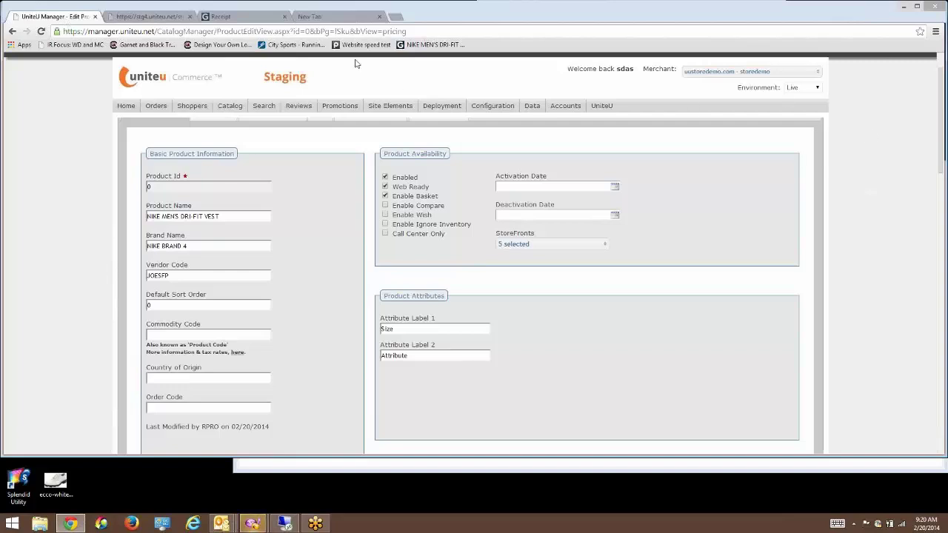
Step: Run the Export to Retail Pro job from Data > Edit Jobs
mouse_move(578, 101)
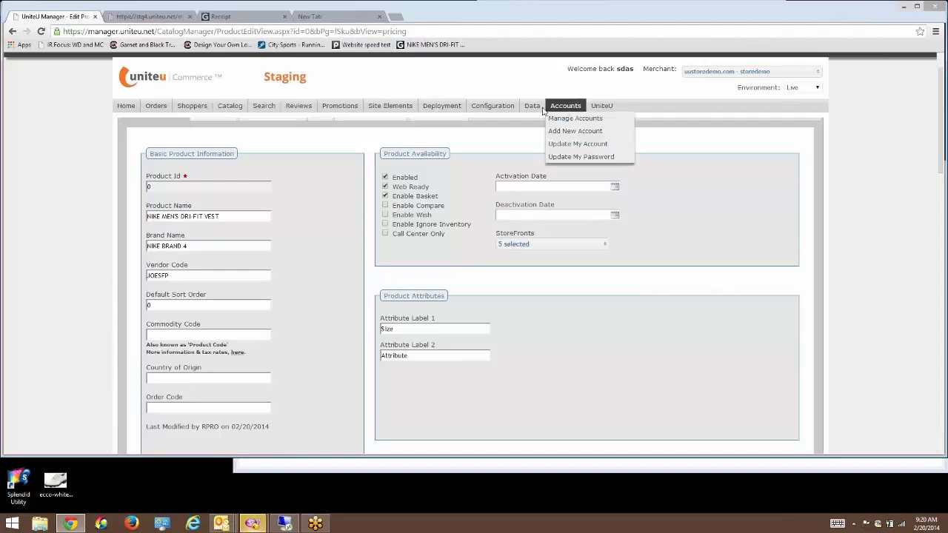
mouse_move(533, 106)
left_click(543, 159)
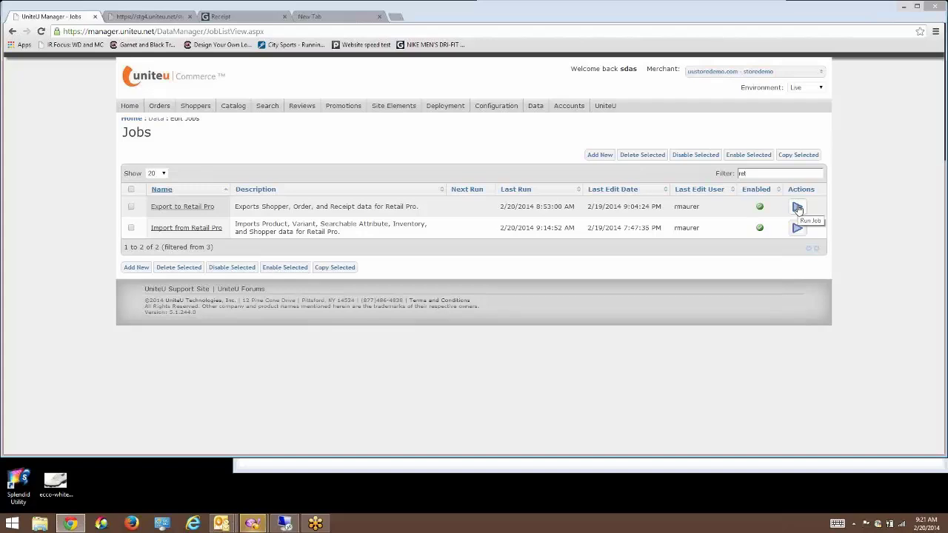
left_click(797, 208)
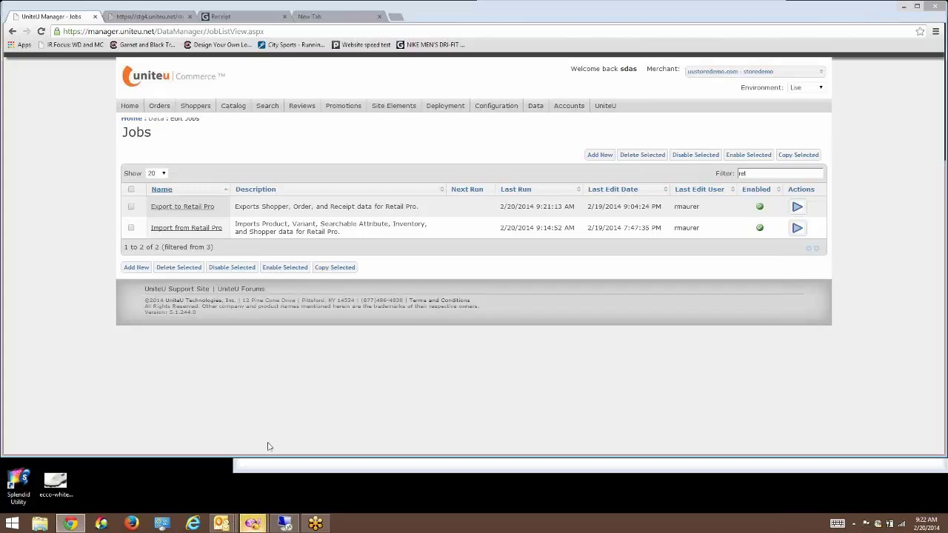
Step: Send/Receive and Process In the web store data, then open Retail Pro's Sales > Sales Order list
left_click(286, 524)
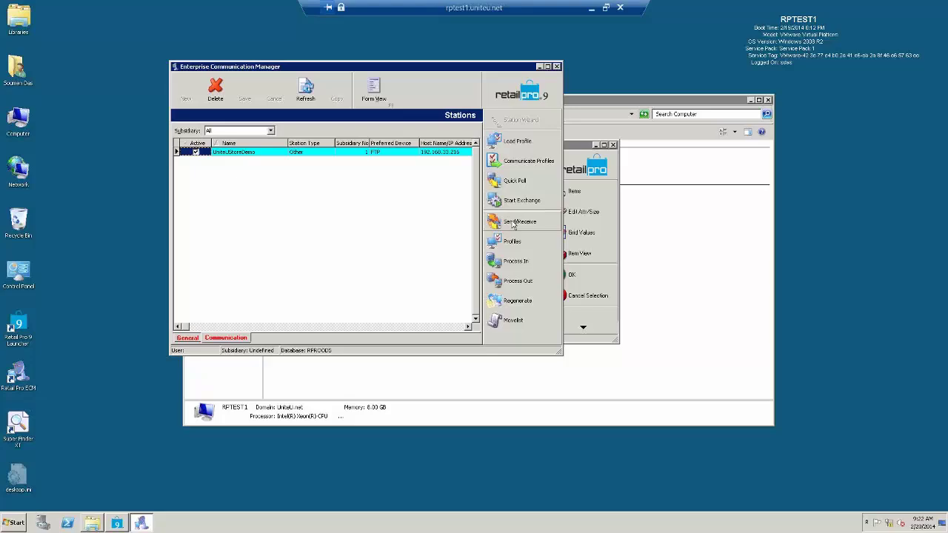
left_click(512, 224)
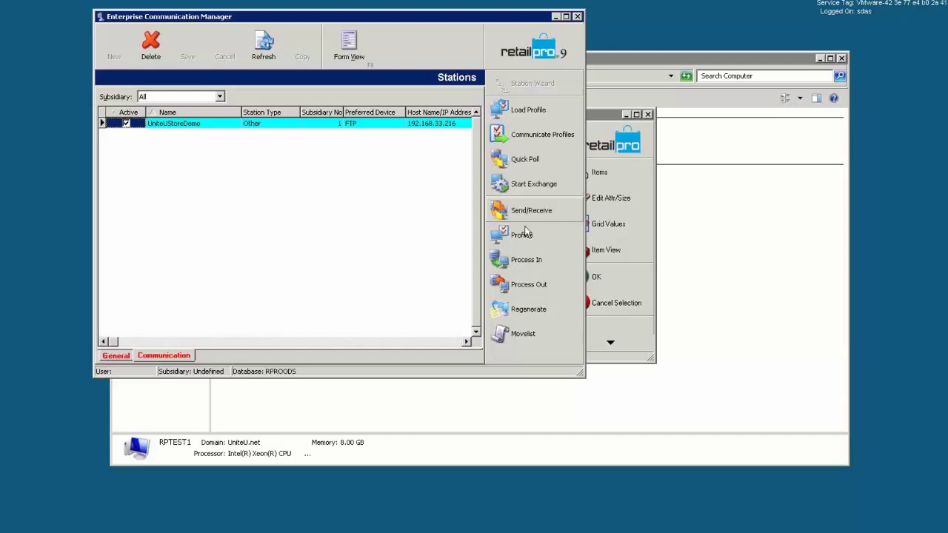
left_click(522, 265)
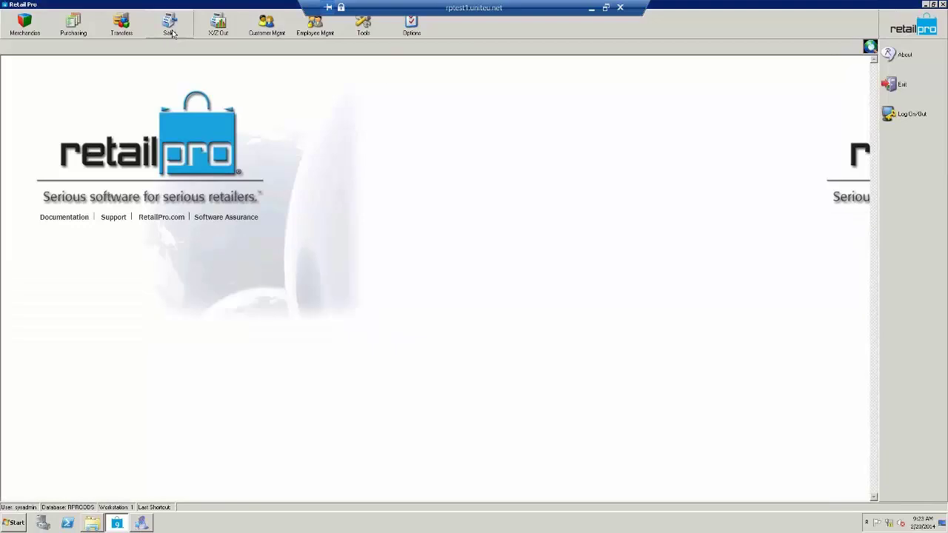
left_click(171, 33)
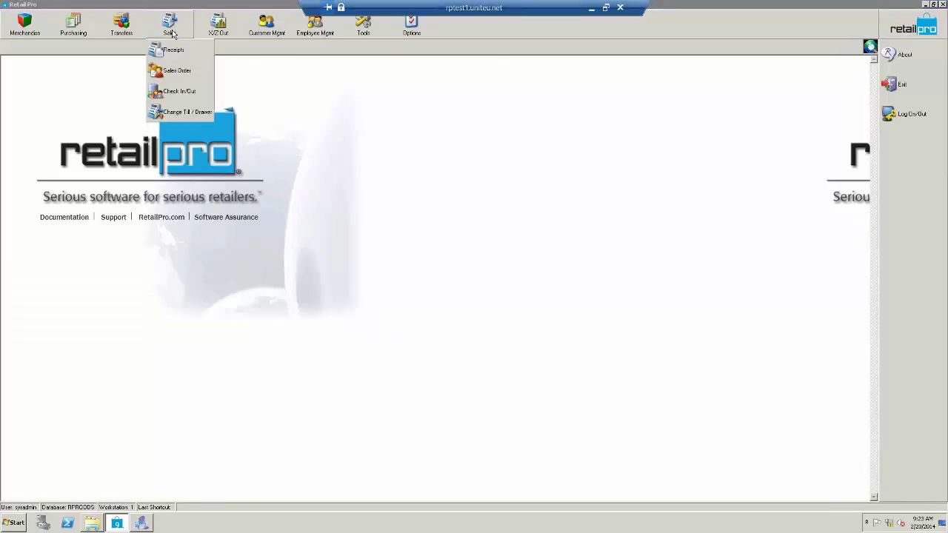
left_click(178, 71)
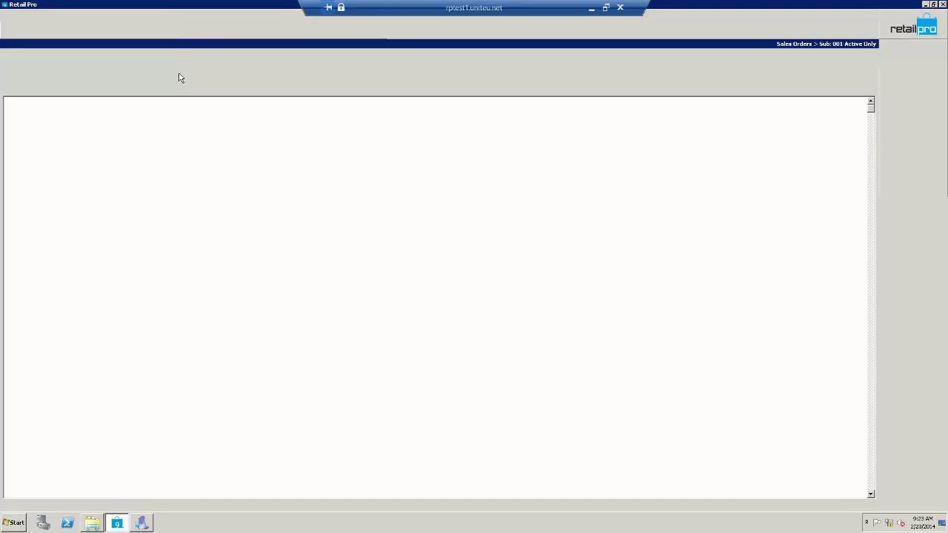